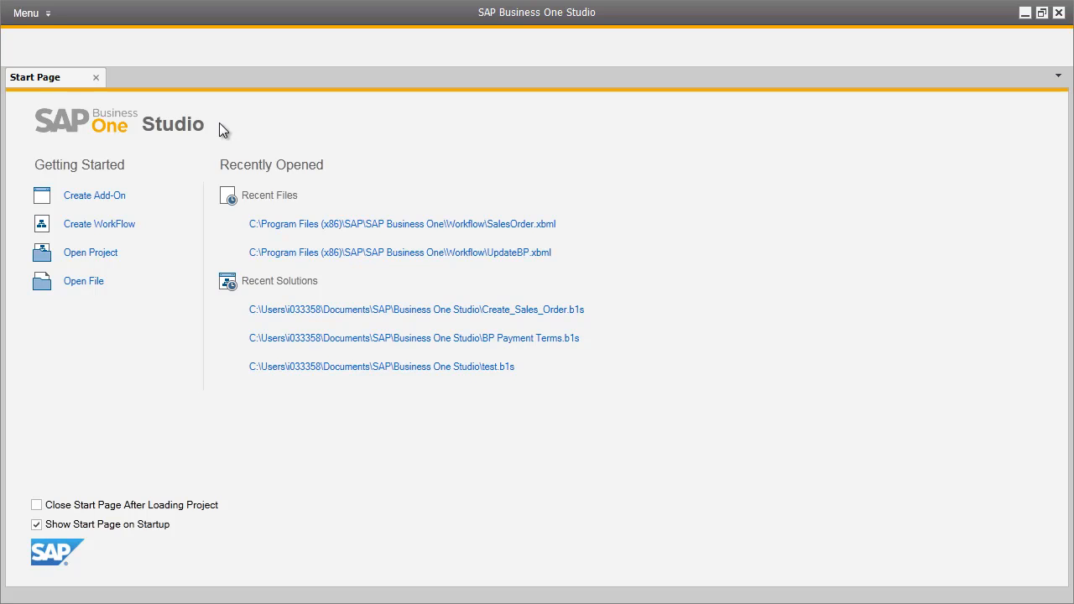
- Create a new workflow project named 'BP Credit Limits'
click(122, 225)
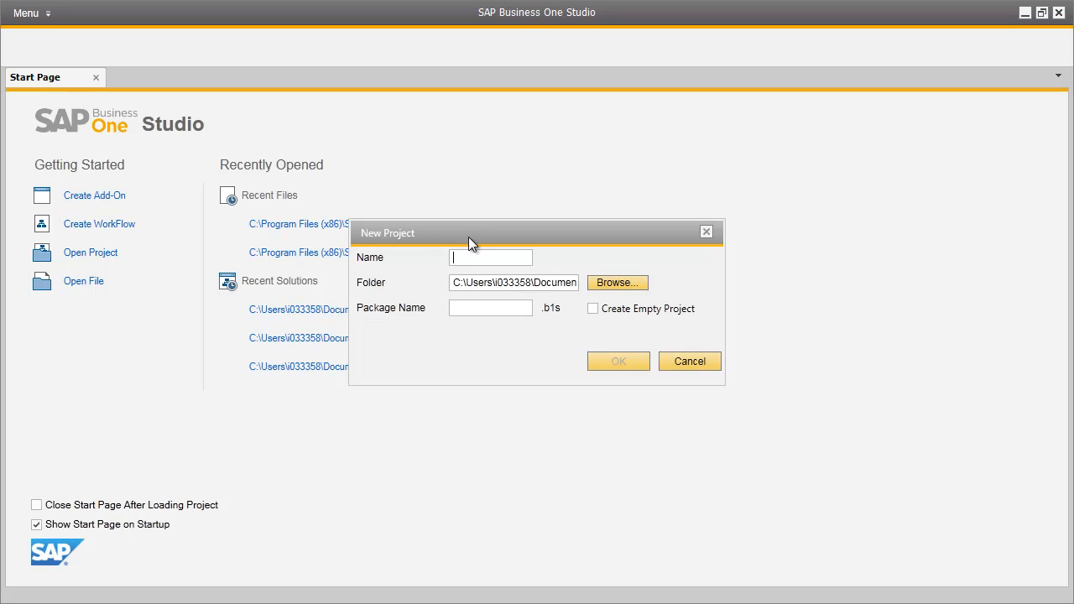
text(BP Credit Limits)
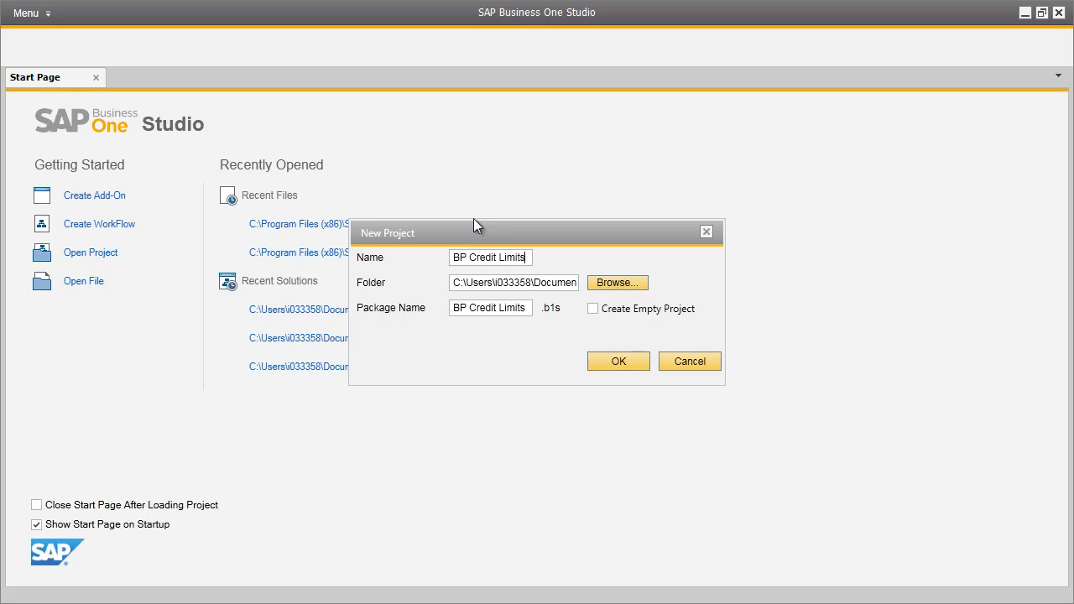
click(624, 360)
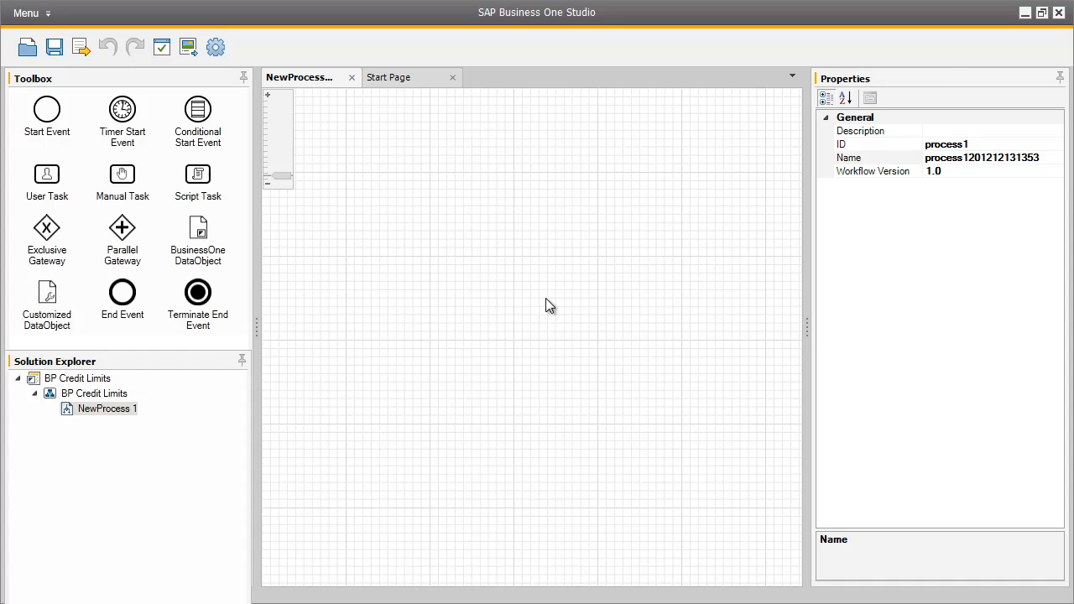
- Set the process ID and Name to BPCreditLimit and place a start event on the canvas
click(973, 143)
double_click(973, 144)
text(BPCreditLimit)
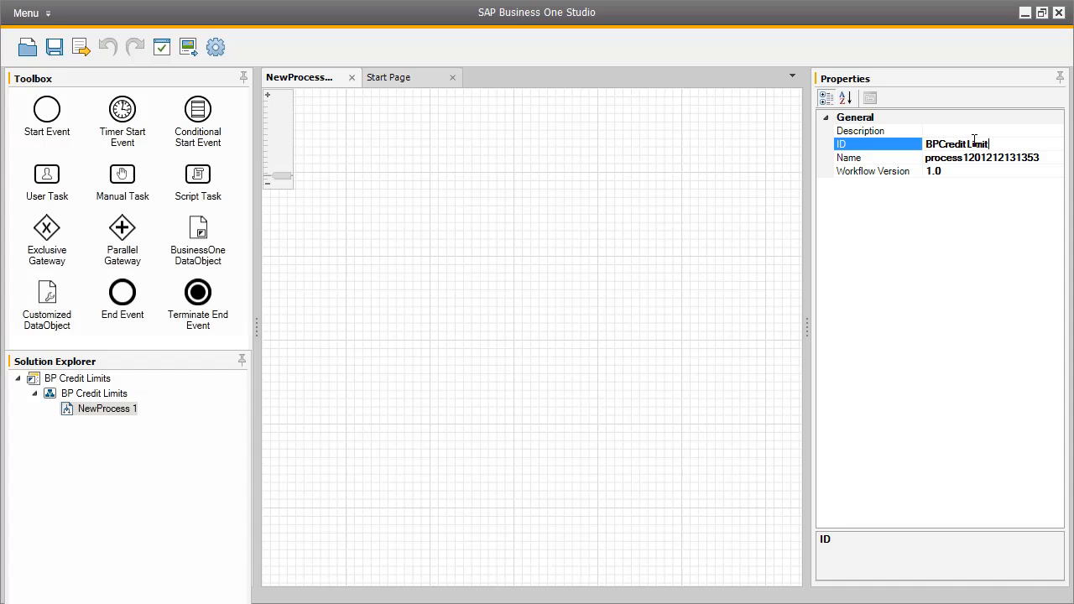
click(1015, 154)
double_click(1014, 154)
text(BPCreditLimit)
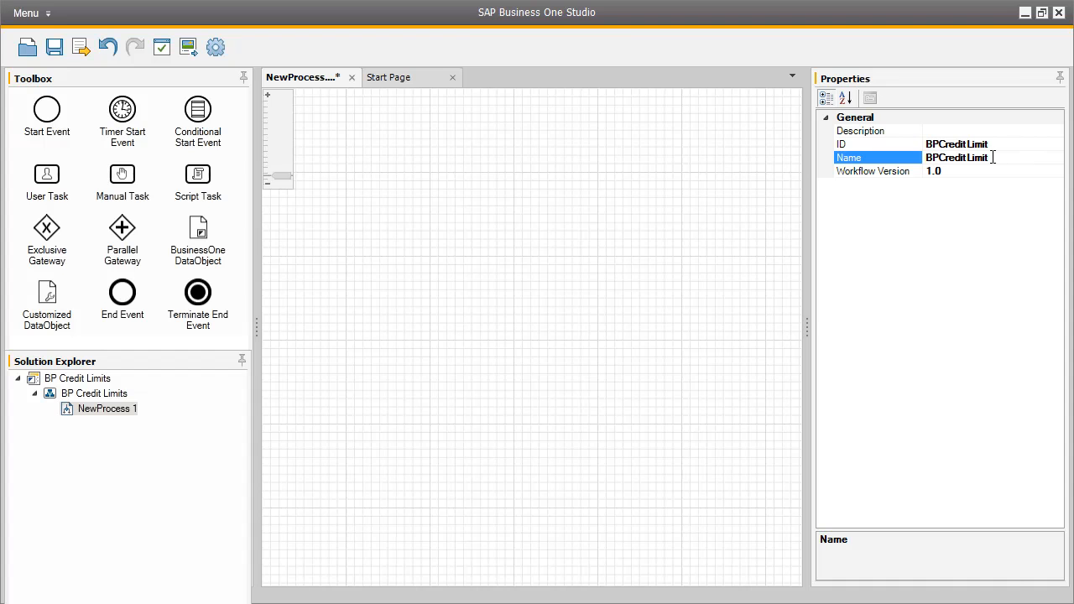
drag(61, 111, 329, 256)
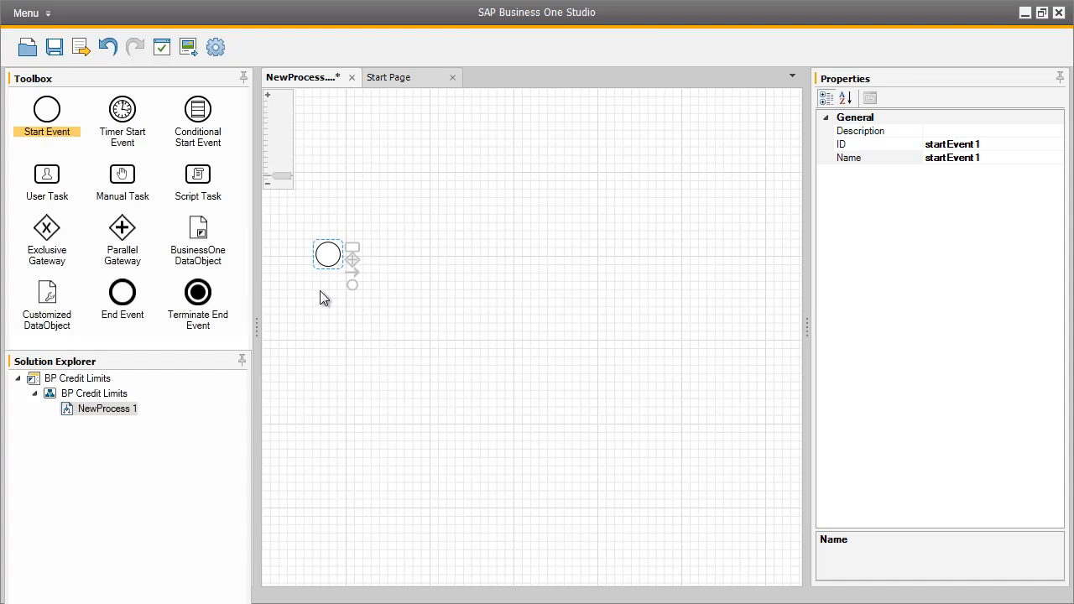
- Add a user task right of the start event and connect them with a flow arrow
click(47, 175)
drag(48, 174, 420, 252)
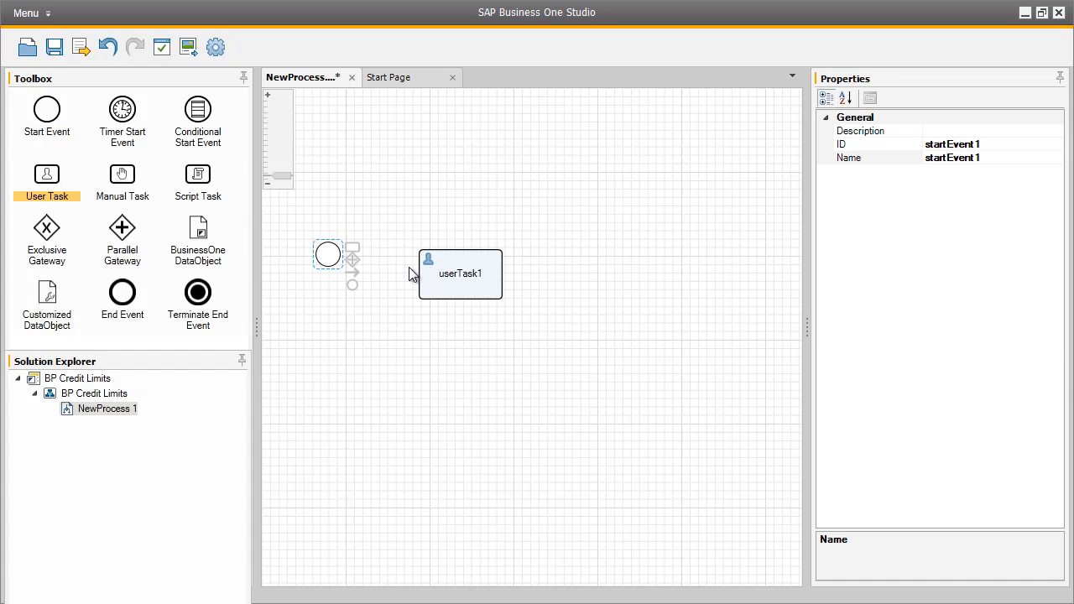
drag(352, 273, 422, 276)
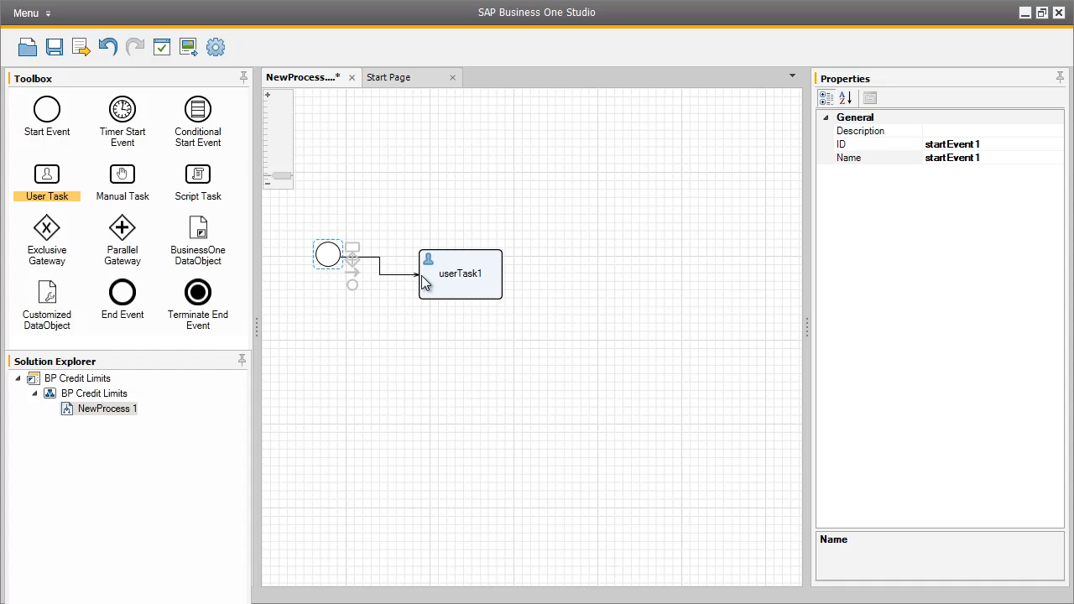
click(496, 273)
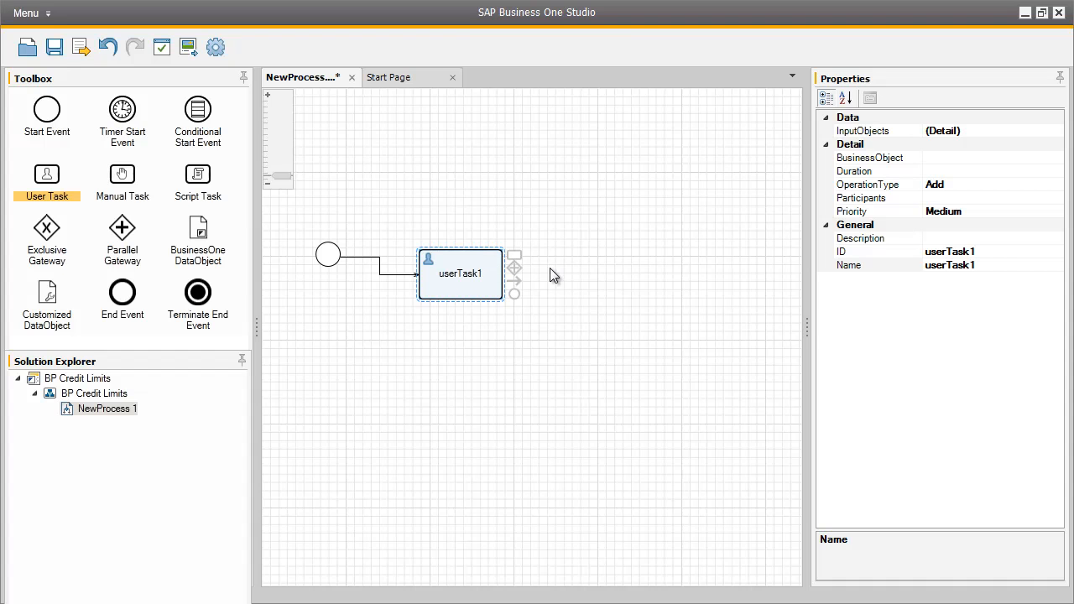
- Set userTask1's business object to BusinessPartners, skipping the company login prompt
click(994, 159)
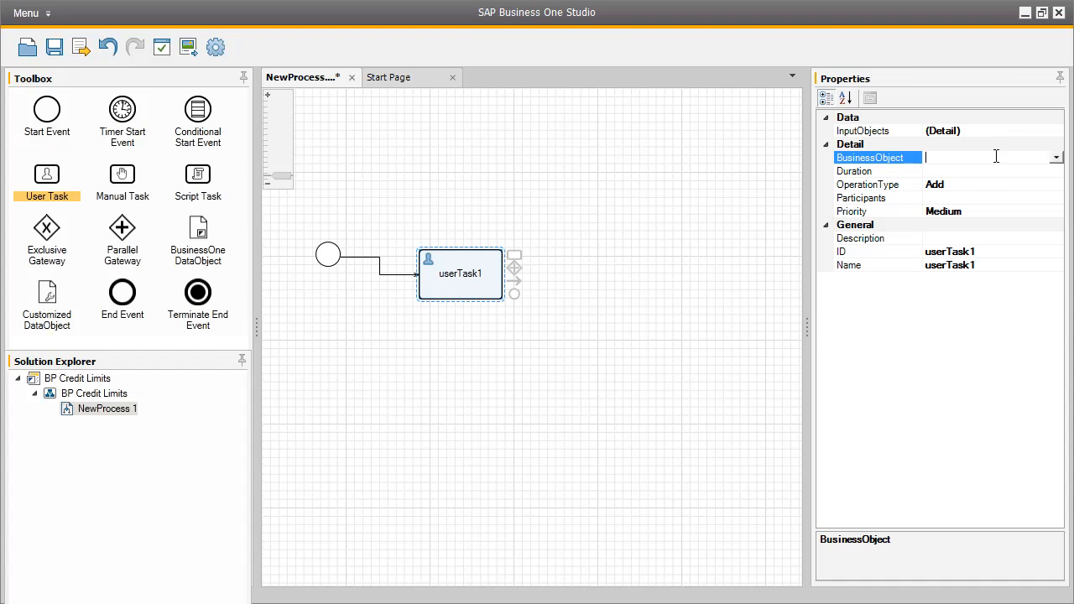
click(1056, 161)
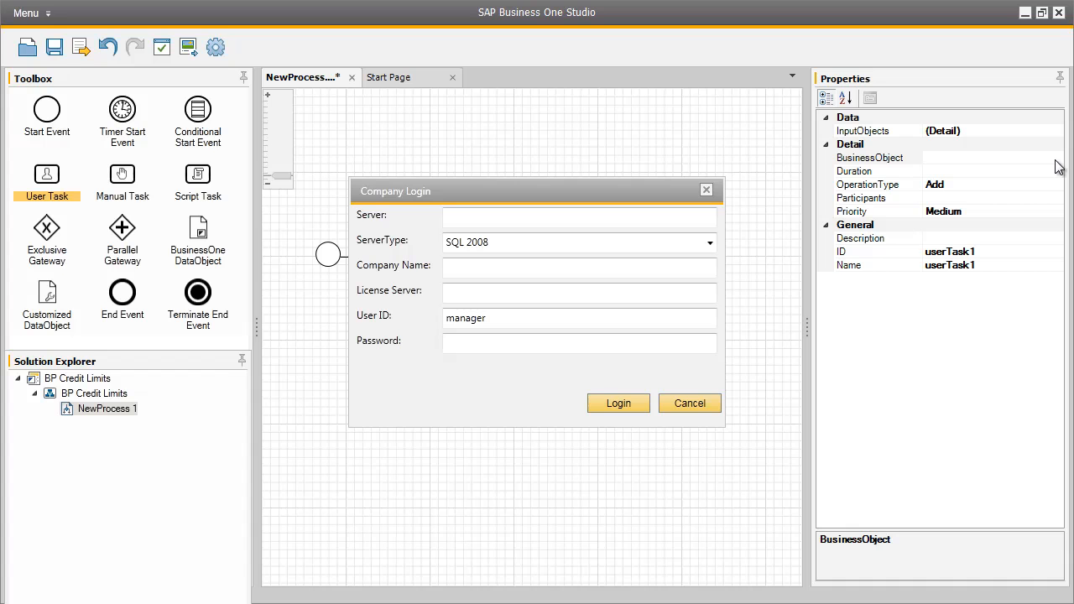
click(702, 403)
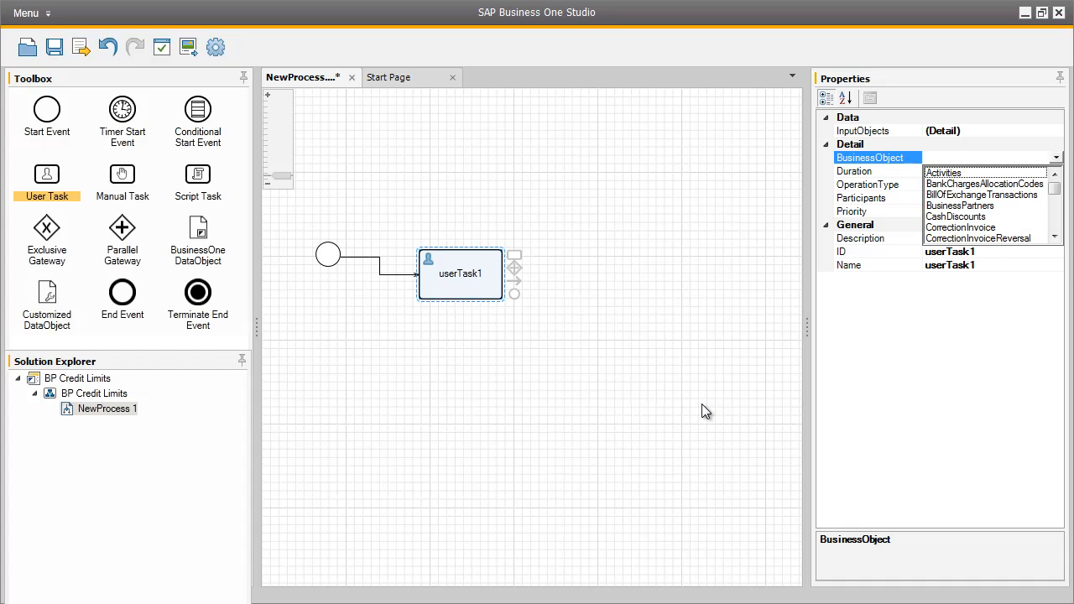
click(994, 207)
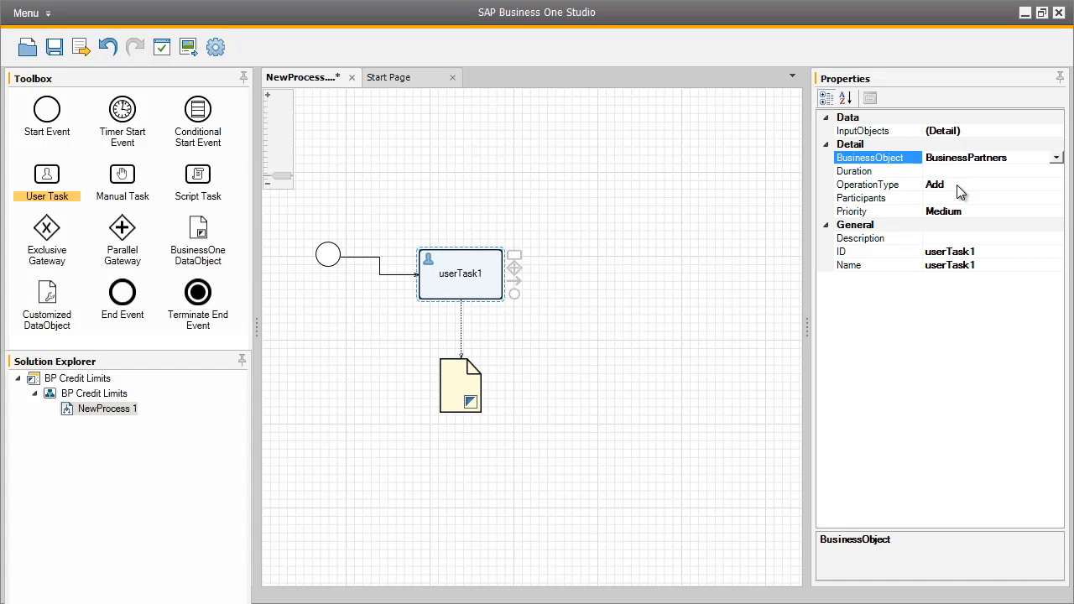
click(965, 199)
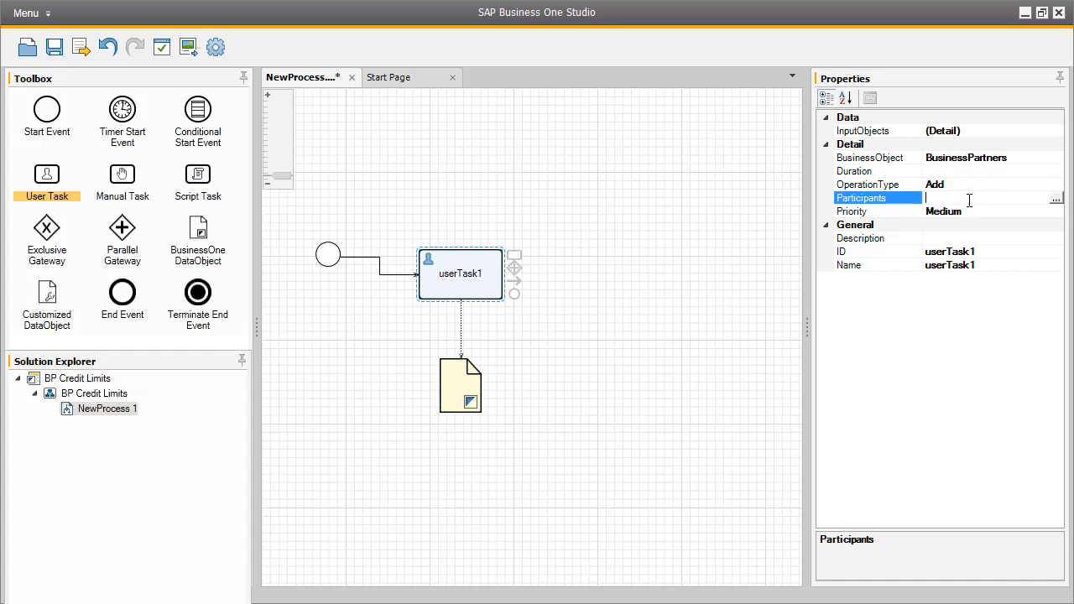
- Add a Business One user as userTask1's participant in the participants editor
click(1055, 199)
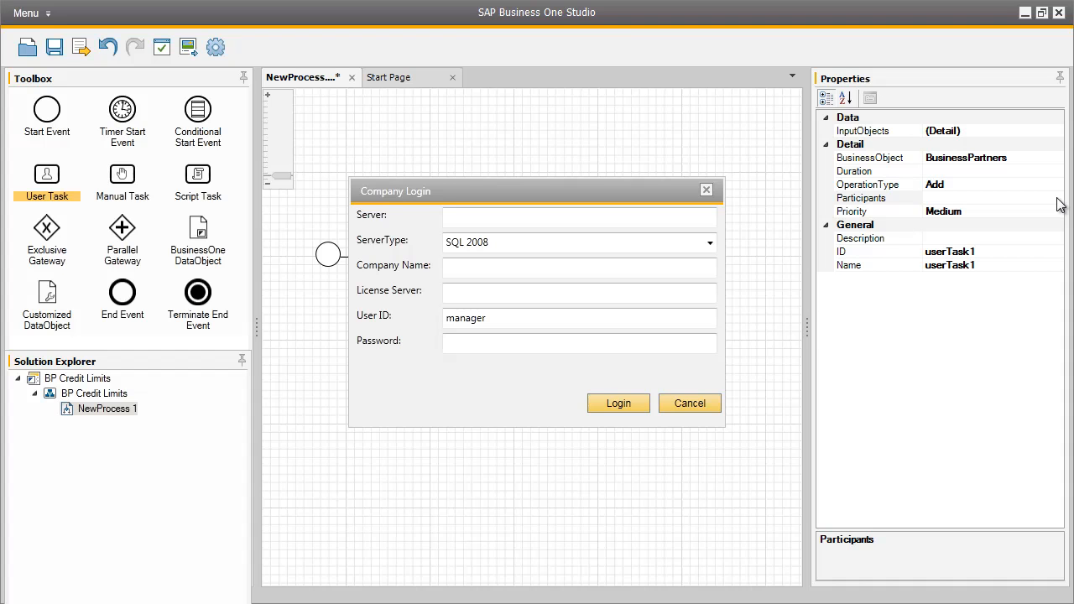
click(518, 220)
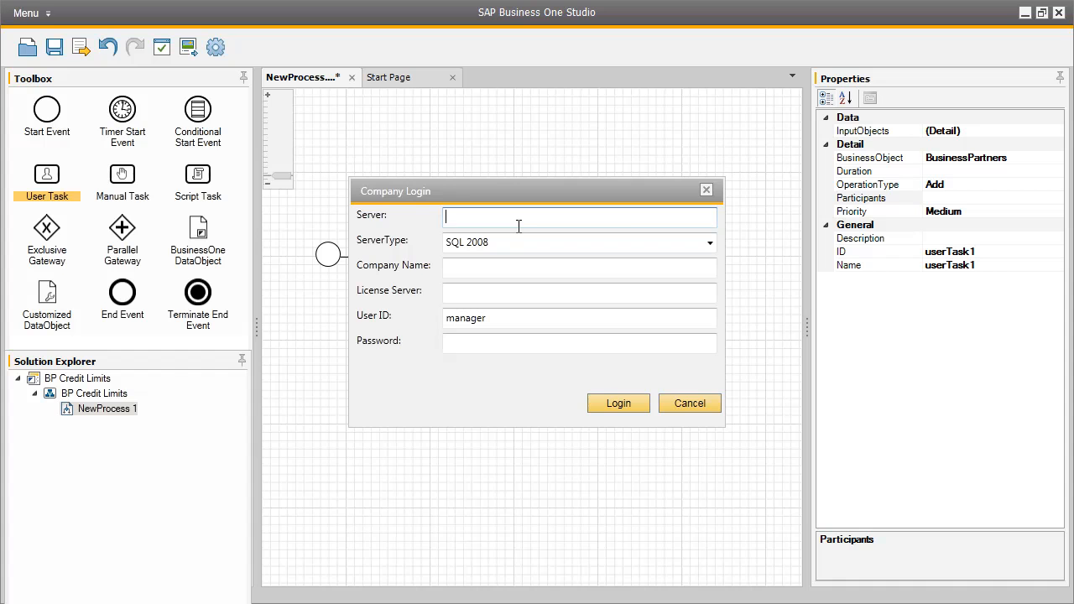
click(687, 405)
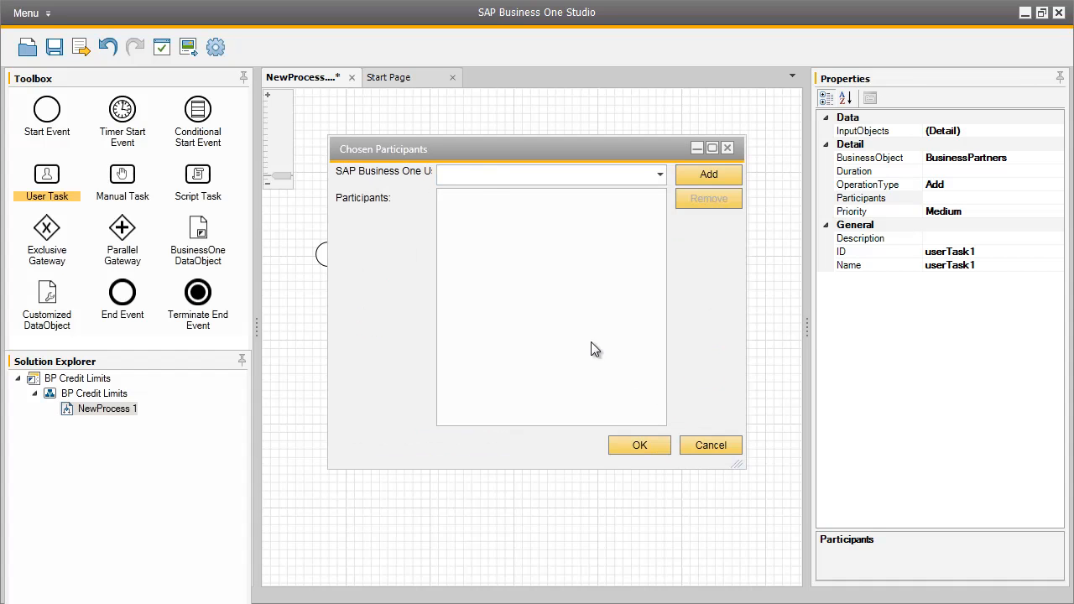
click(465, 173)
text(brad)
click(696, 175)
click(458, 202)
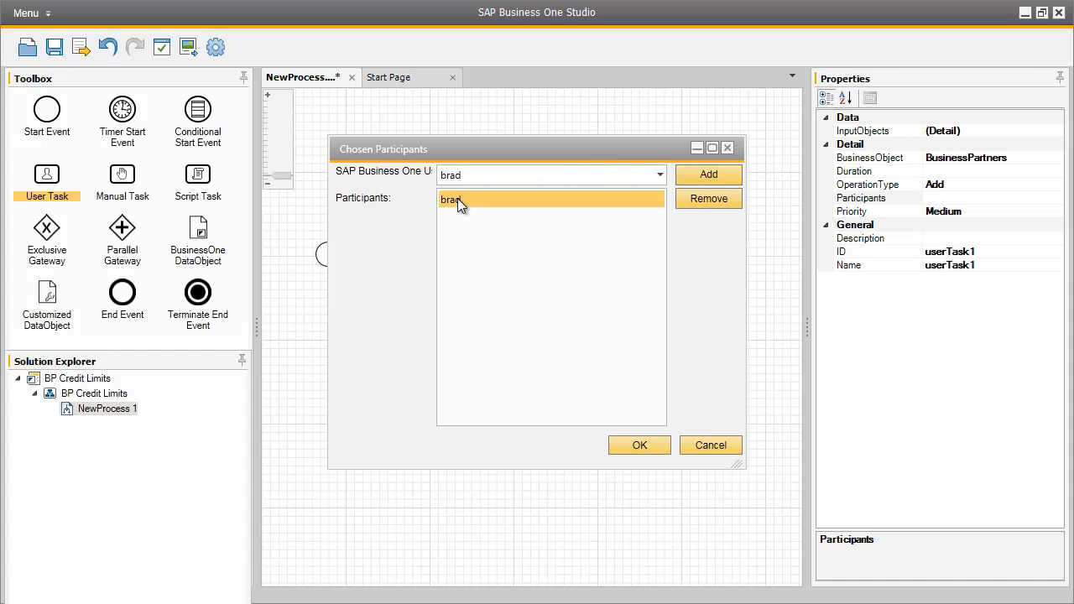
click(649, 443)
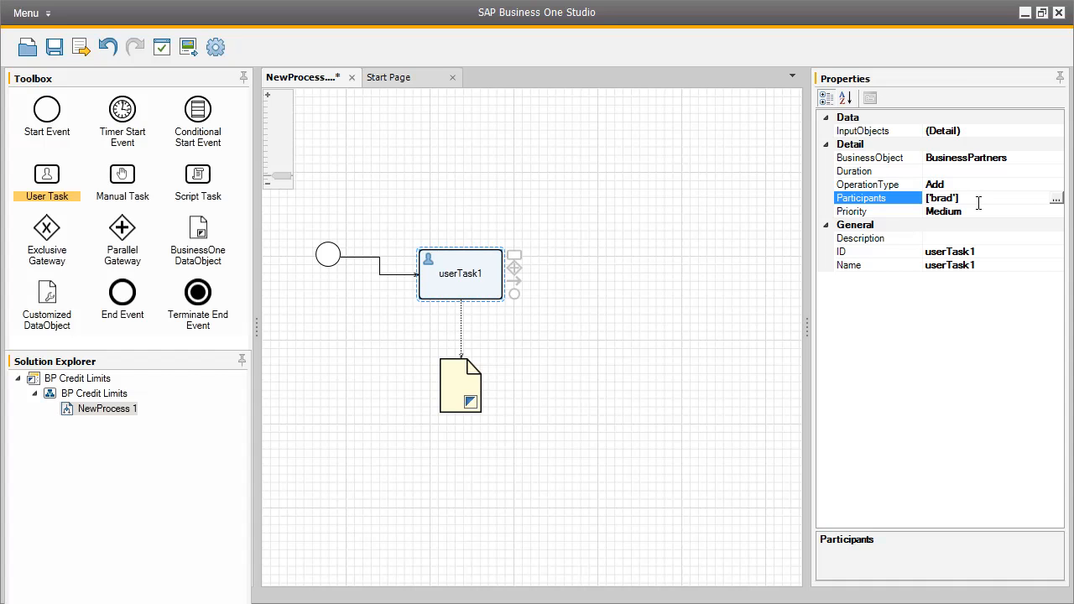
- Give the task ID AddBP, name Add Business Partners, and description 'Add new business partner'
click(980, 251)
double_click(980, 252)
text(AddBP)
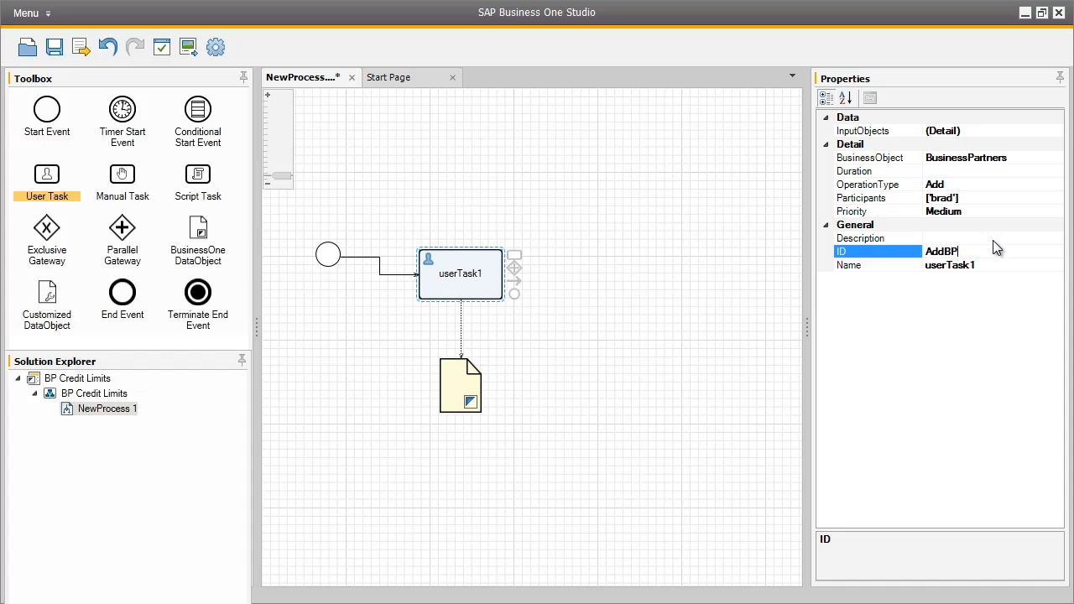
click(973, 264)
double_click(973, 265)
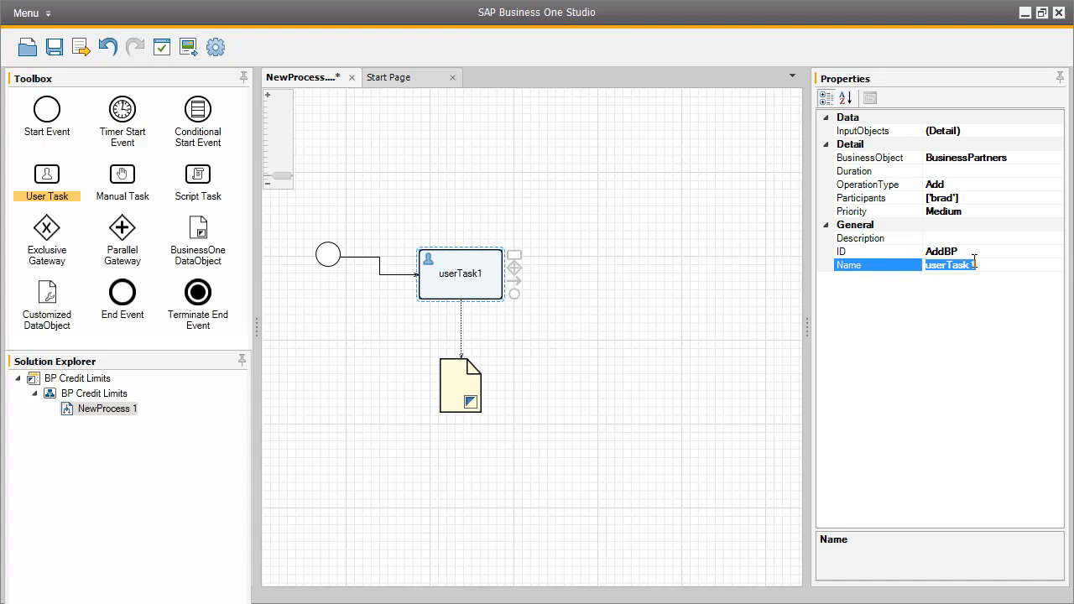
text(Add Business Partners)
click(1001, 239)
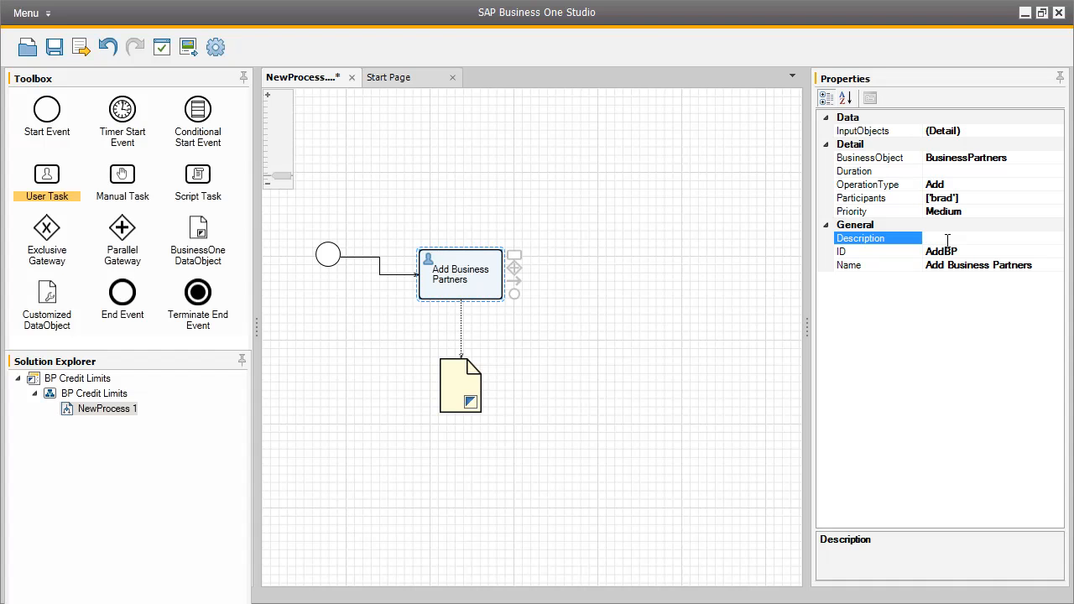
text(Add new business partner)
- Give the data object below the task ID BP and name Business Partner
click(453, 386)
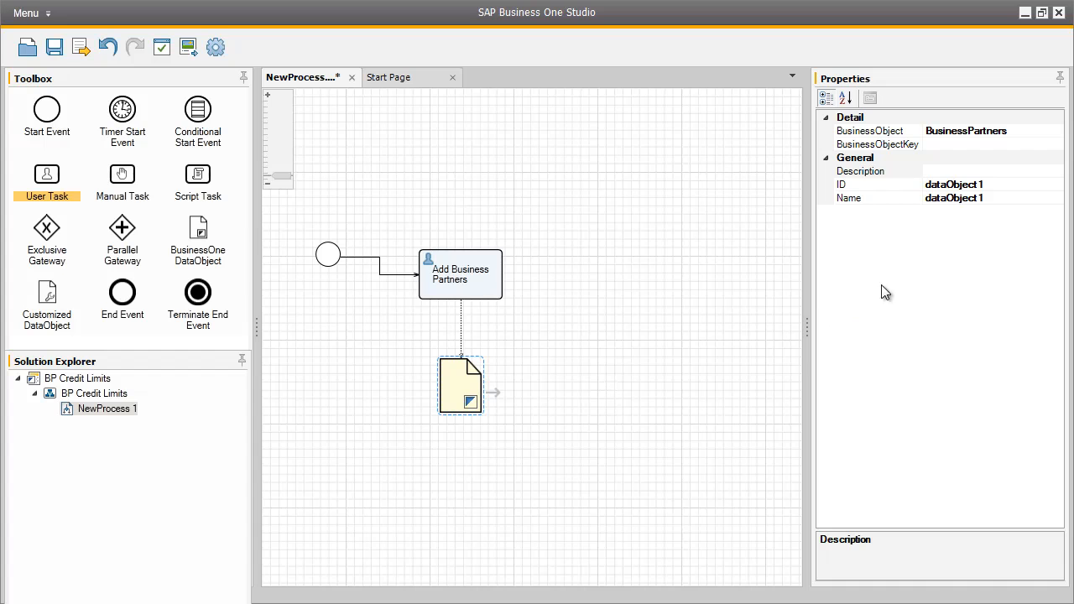
click(978, 185)
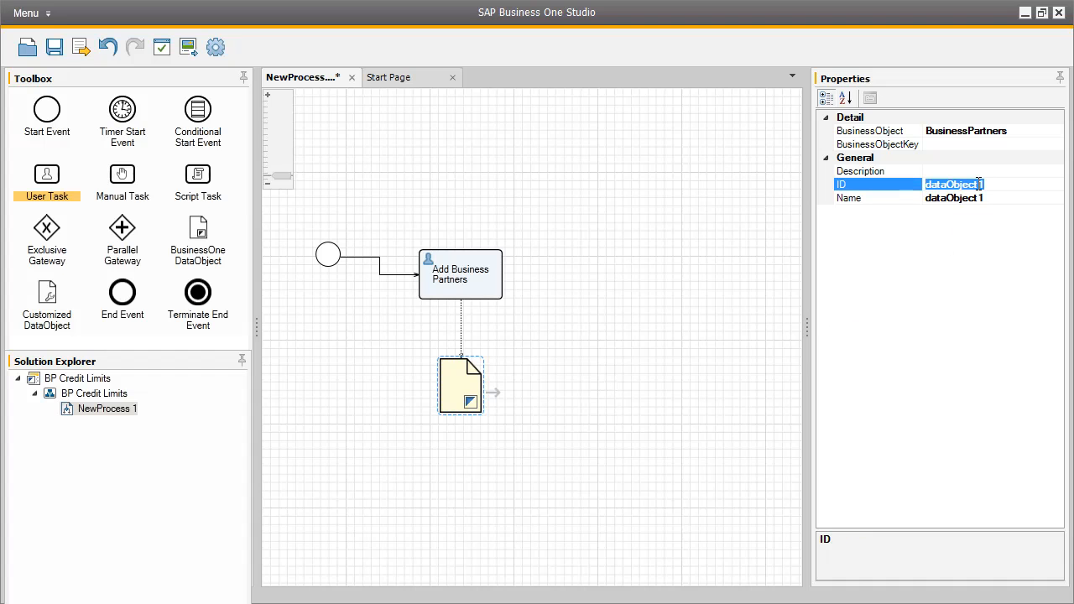
text(BP)
click(975, 198)
text(Busines)
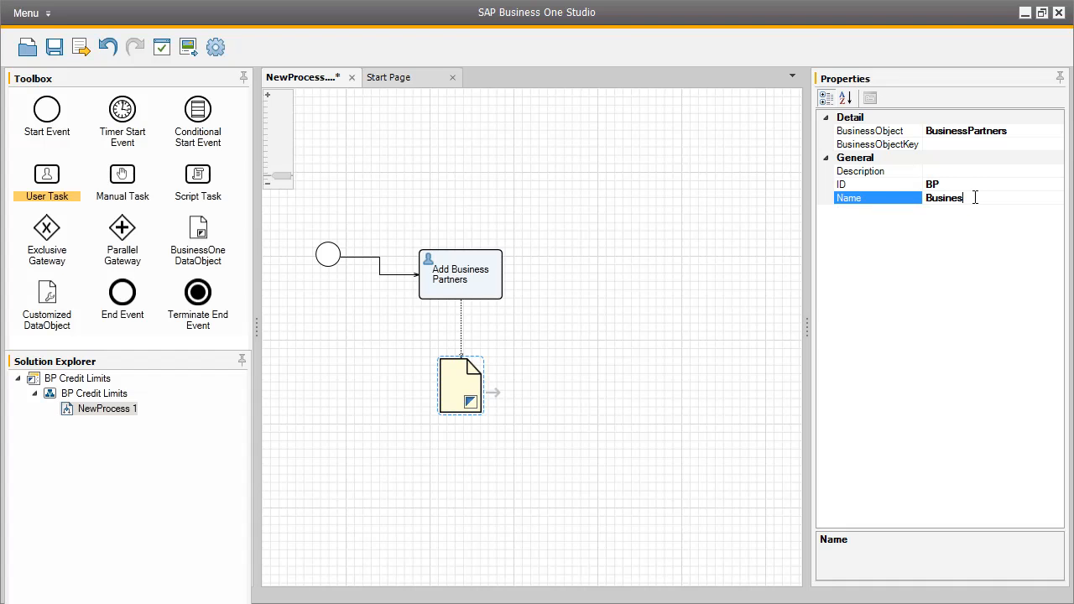
text(s Partner)
- Add a connected second user task and set its business object to BusinessPartners
click(497, 276)
drag(517, 259, 610, 248)
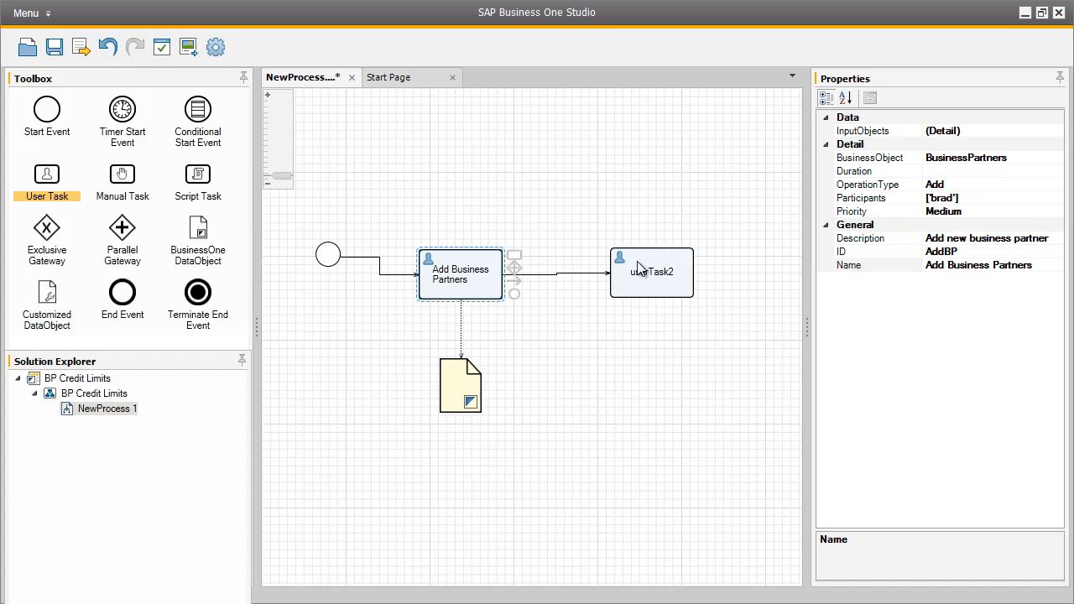
click(652, 266)
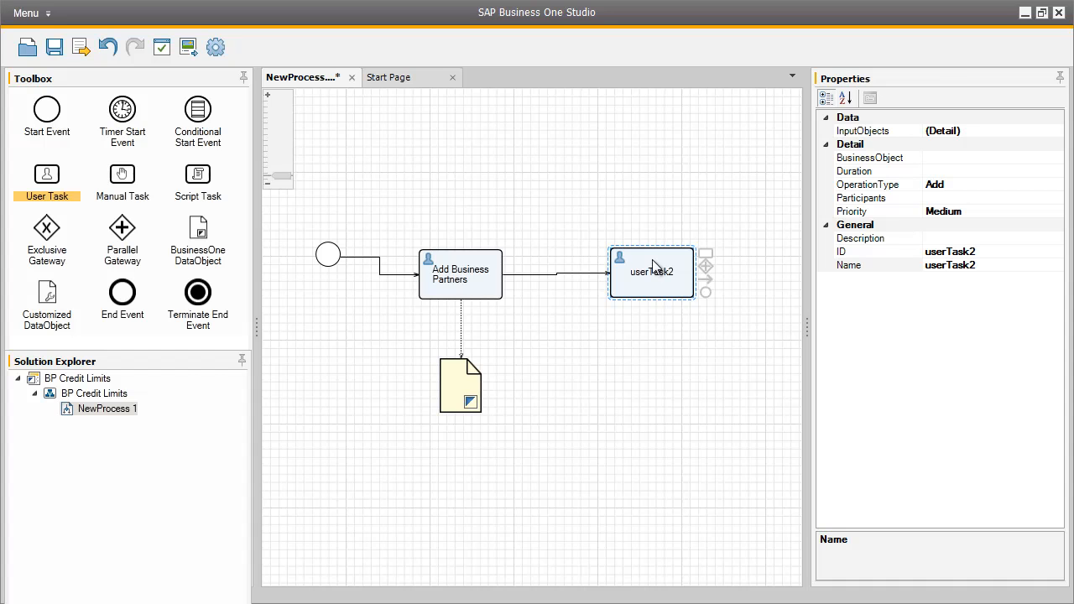
click(946, 156)
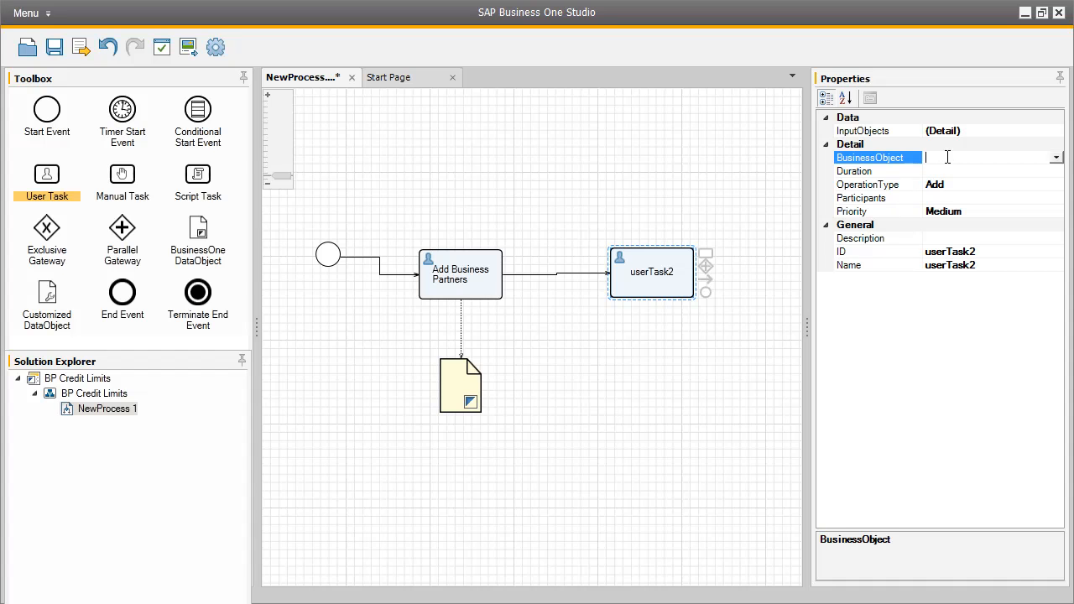
click(1057, 158)
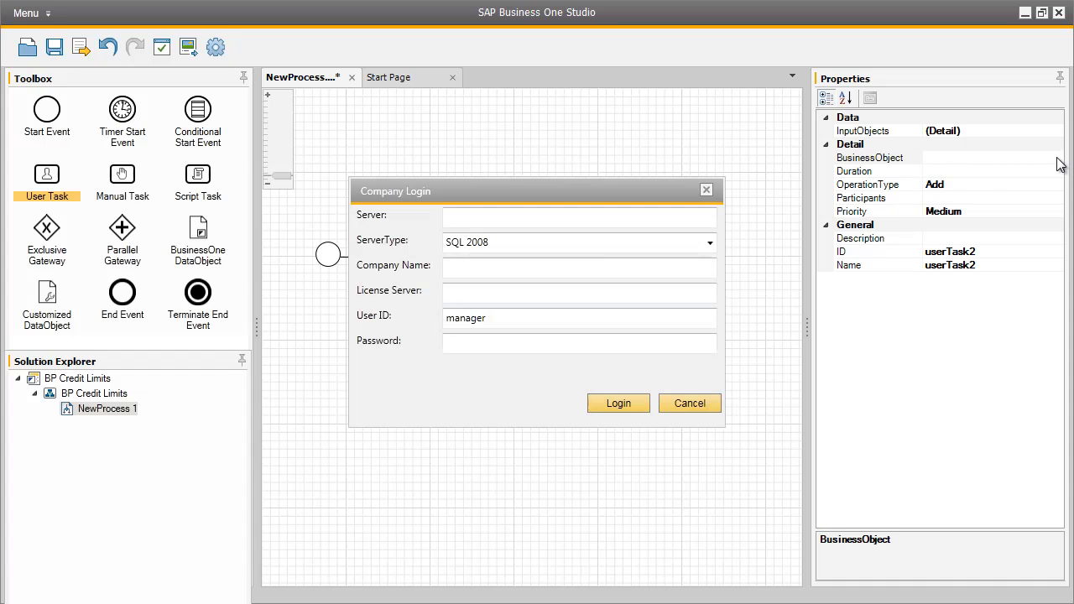
click(713, 402)
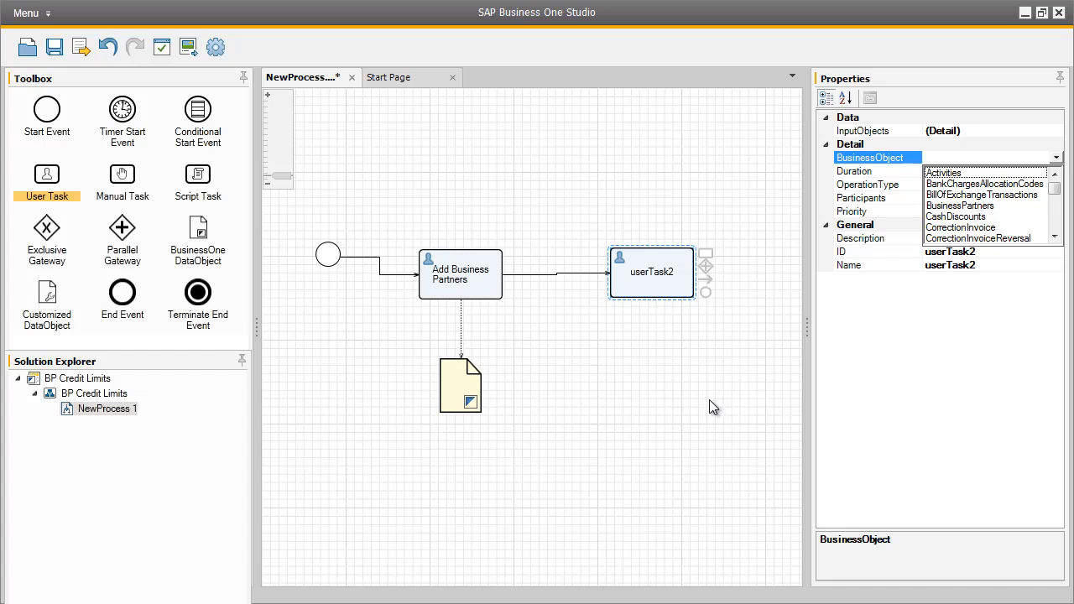
click(975, 207)
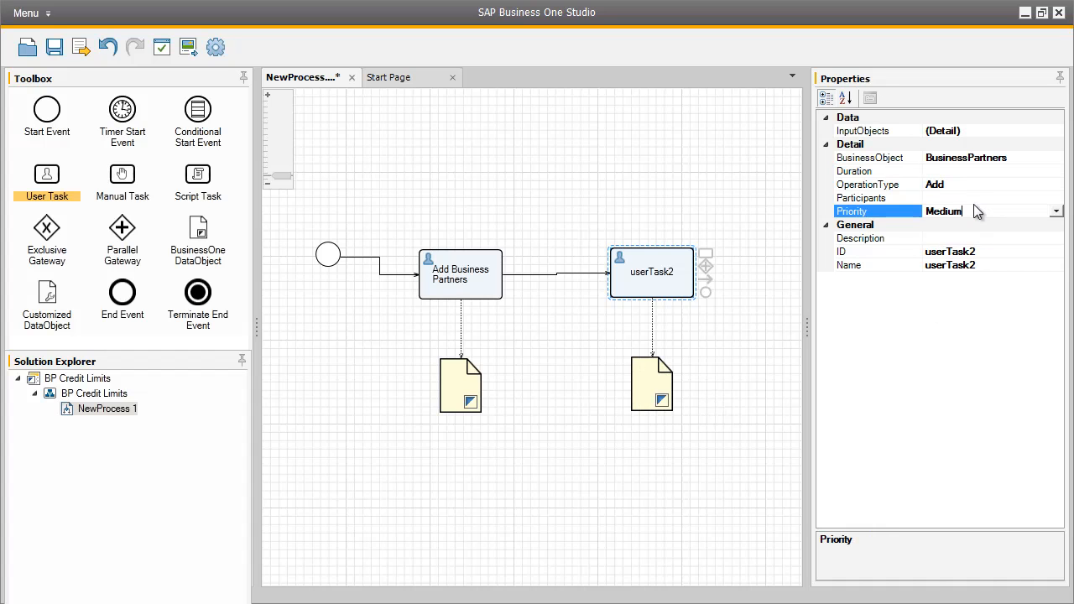
- Change userTask2's operation type from Add to Update
click(972, 186)
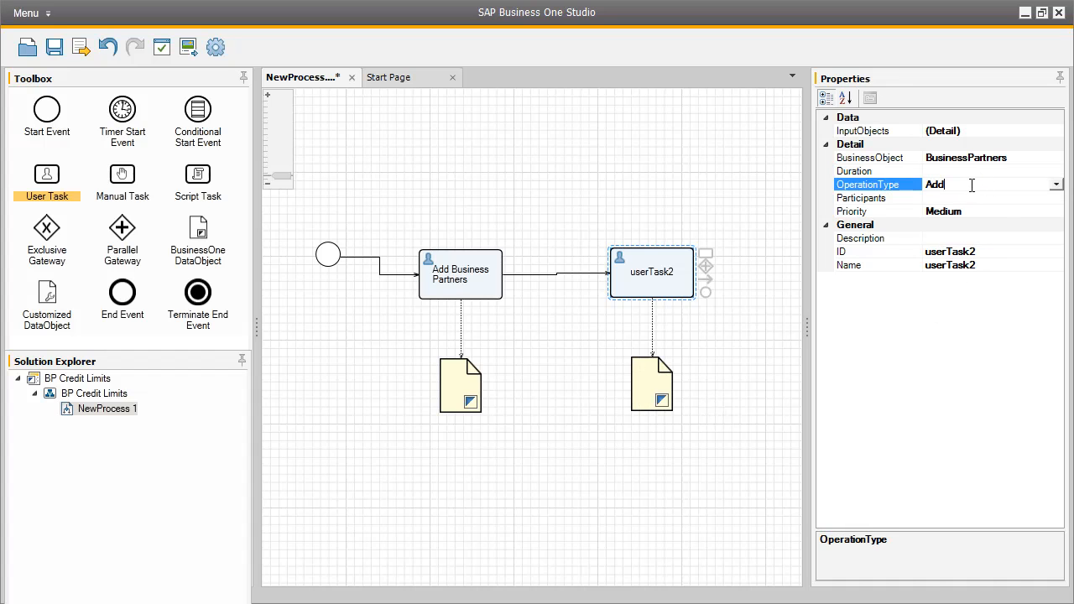
click(1055, 184)
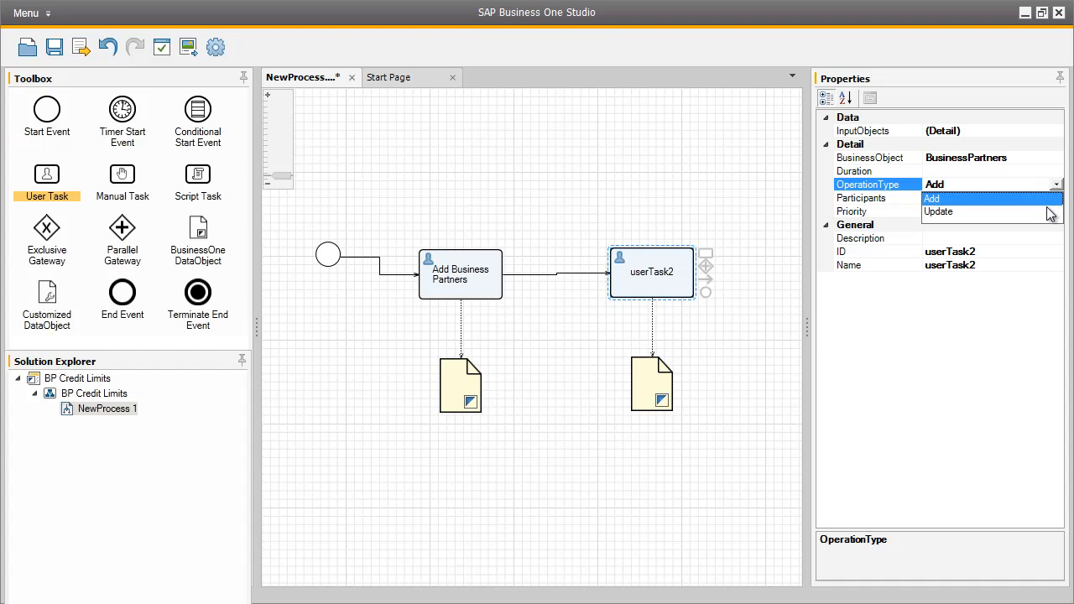
click(1047, 212)
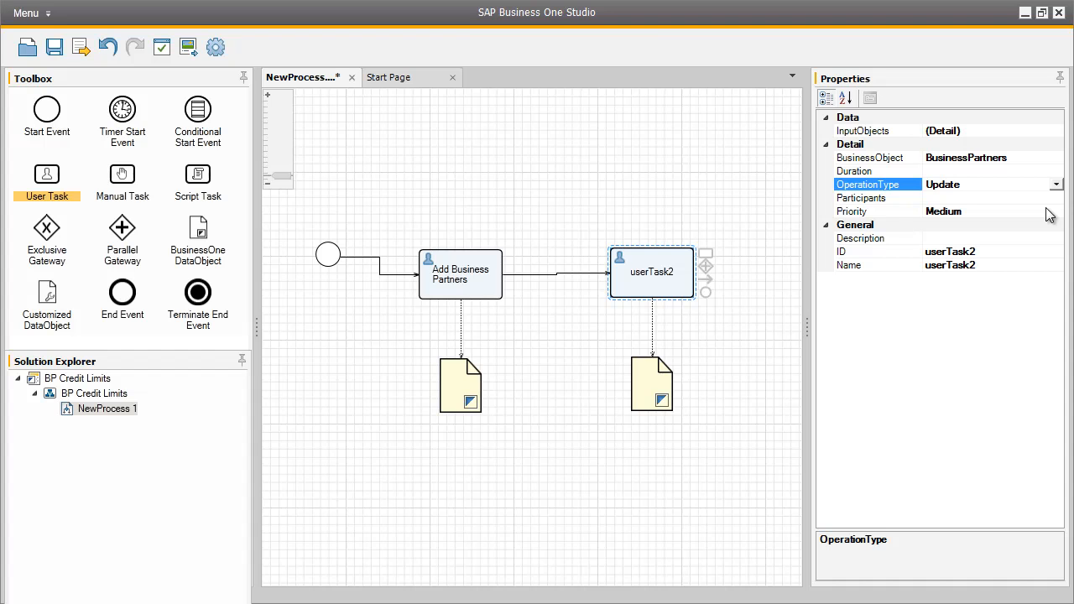
- Set ID UpdateBP, name Update Payment Terms, and description 'Assign credit limit terms for this business partner'
click(969, 252)
text(UpdateBP)
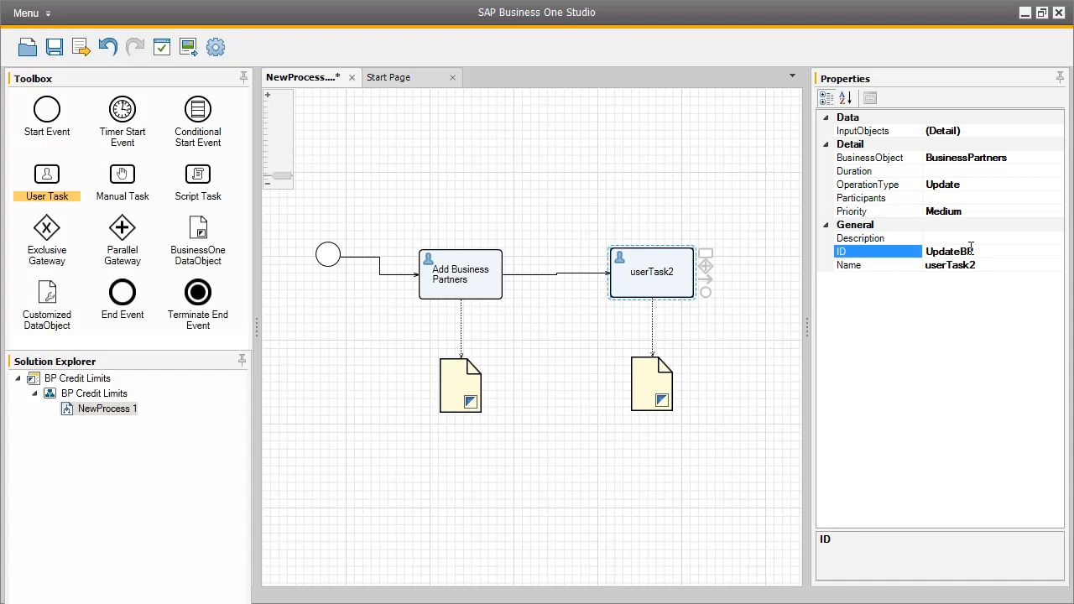
click(972, 265)
text(U)
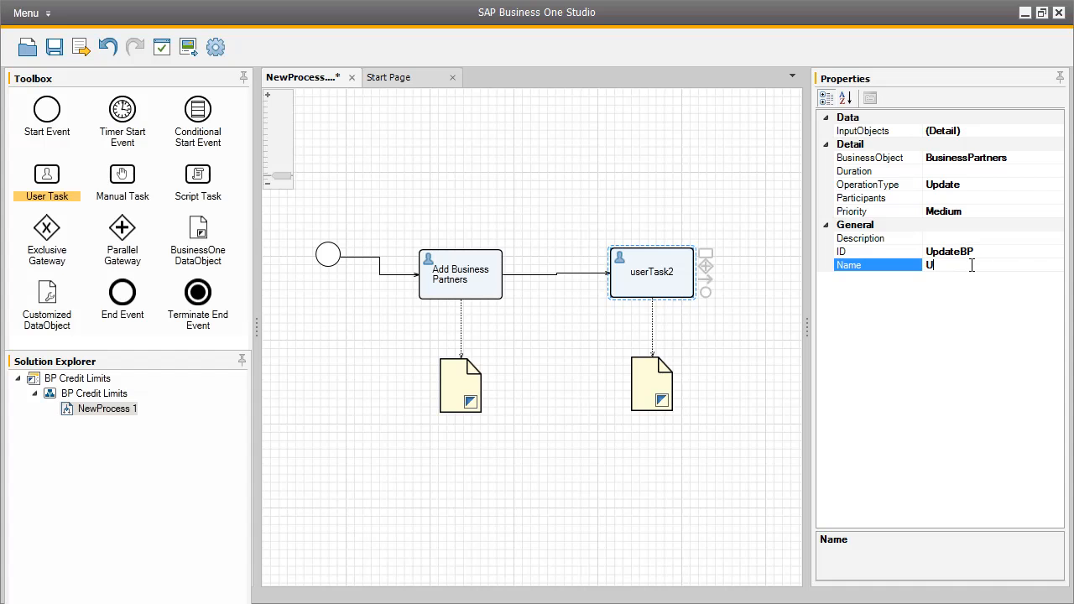
text(pdate Payment Terms)
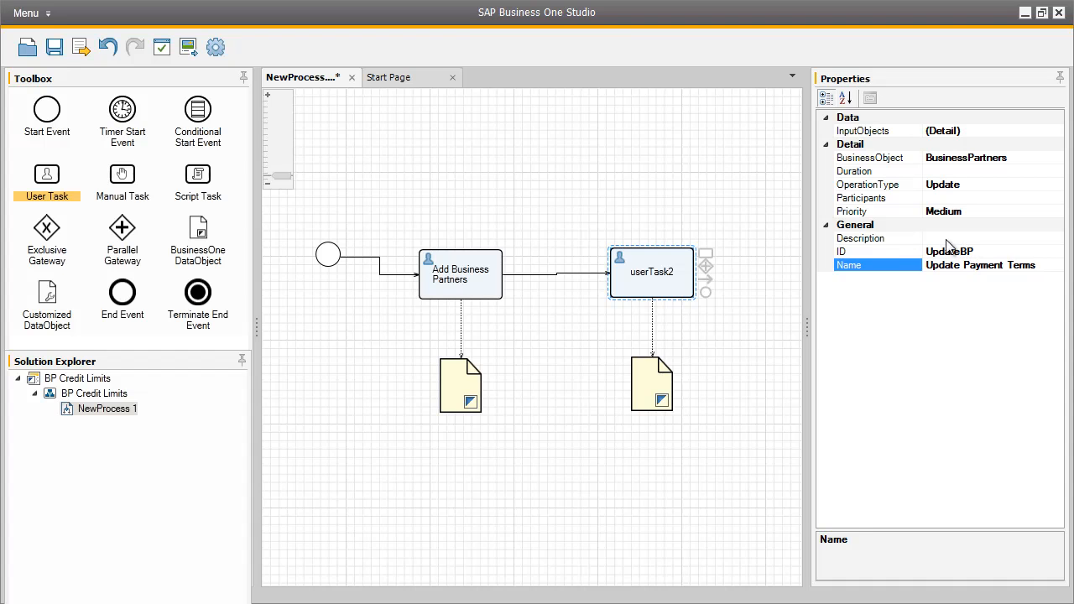
click(945, 239)
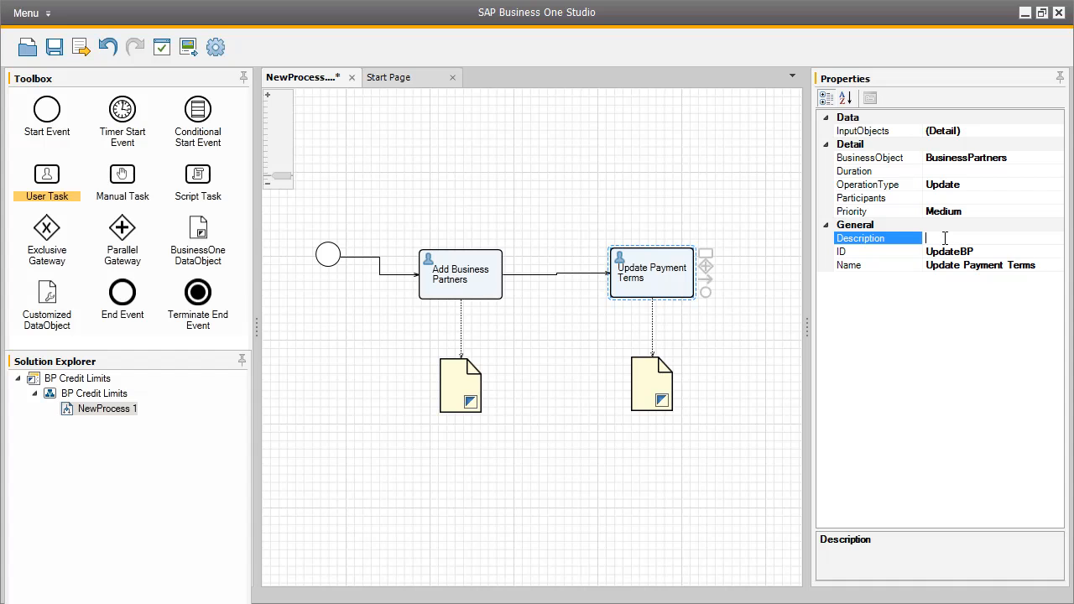
text(Assign credit limit terms for th)
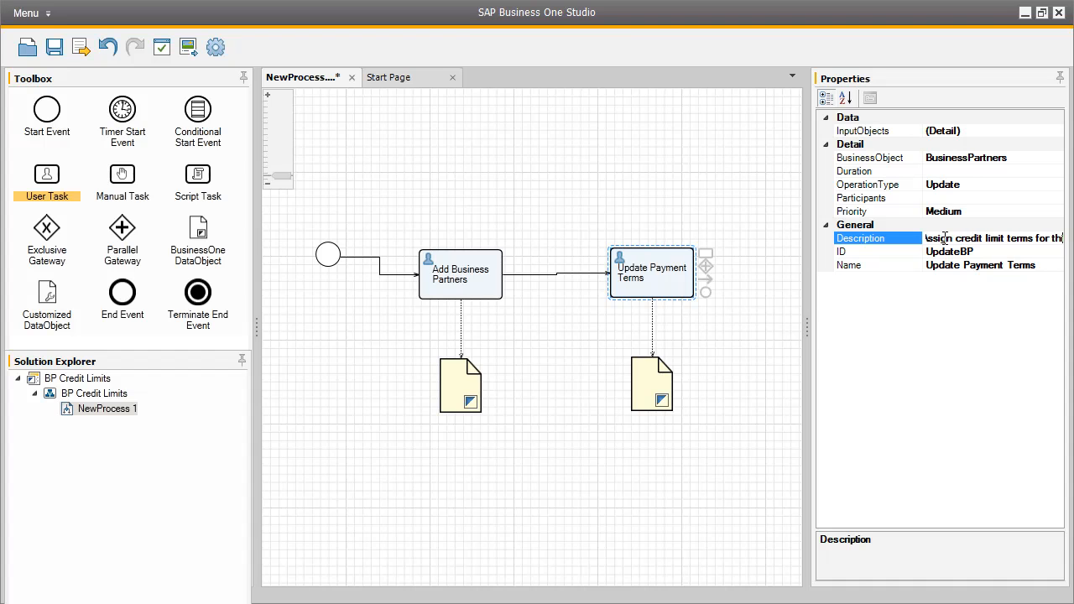
text(is business partner)
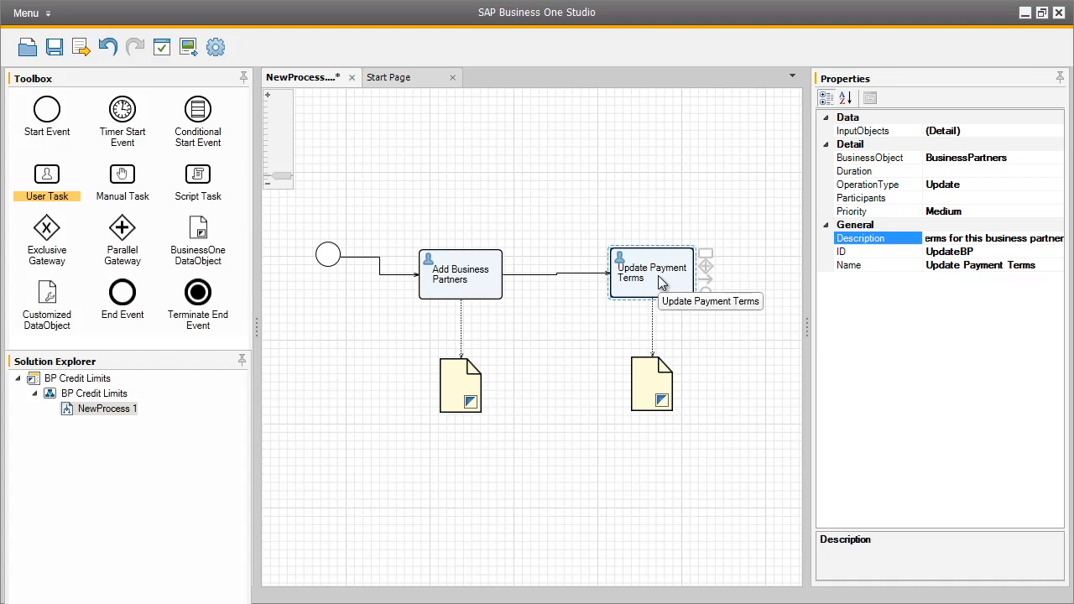
- Connect the BP data object to Update Payment Terms as an input with expression type Command
click(464, 383)
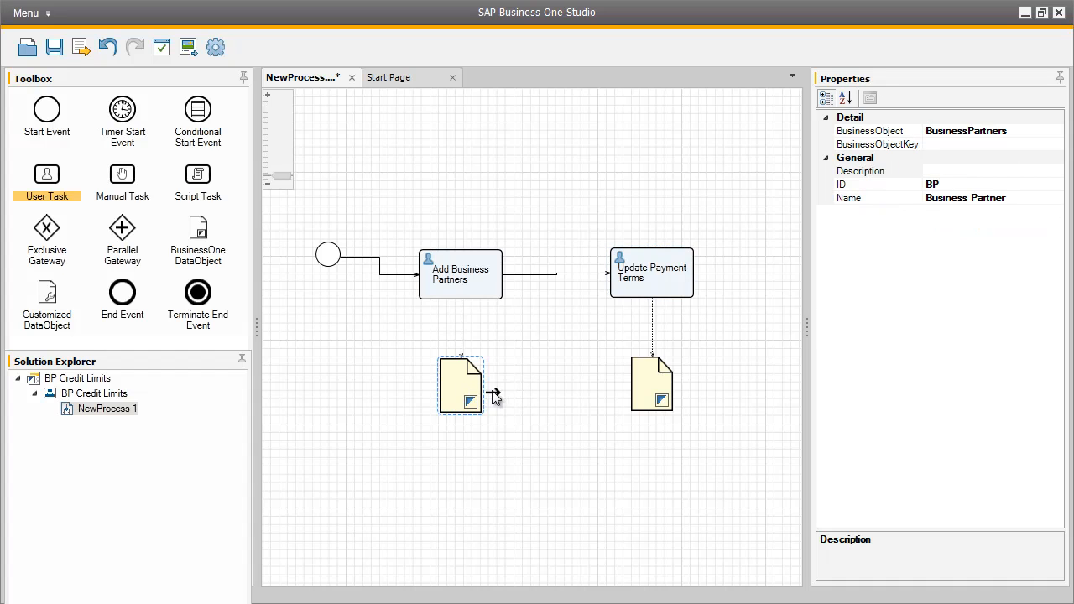
drag(552, 373, 623, 288)
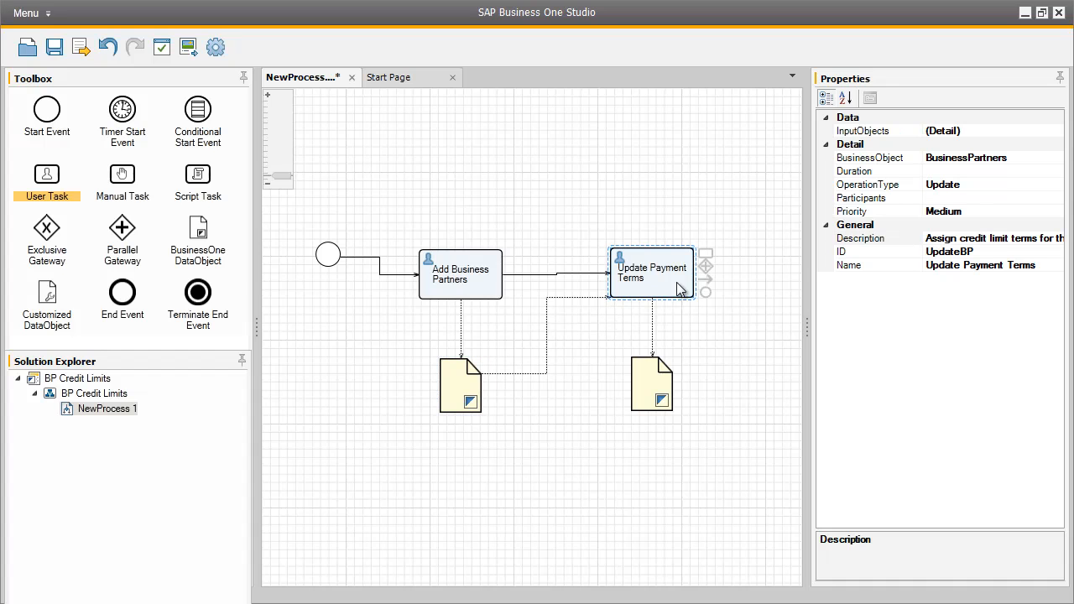
click(1023, 130)
click(1055, 132)
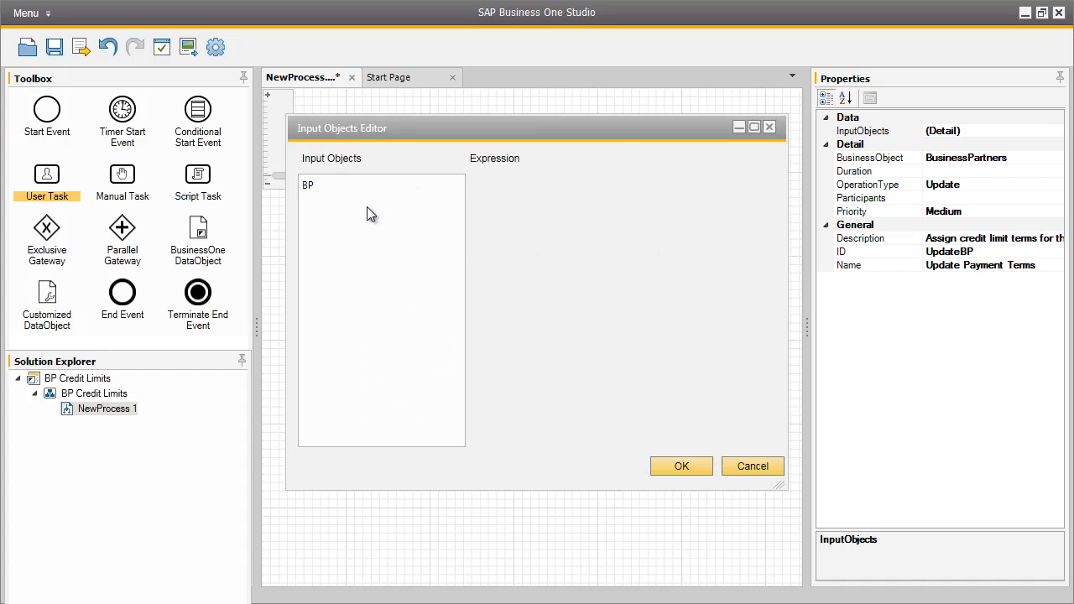
click(318, 192)
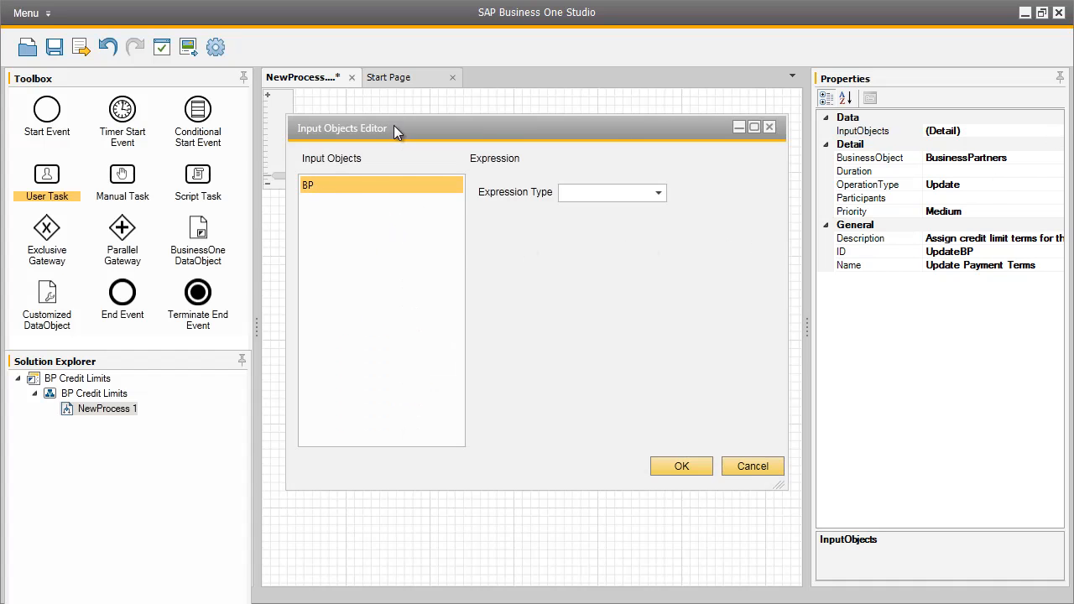
drag(392, 131, 616, 133)
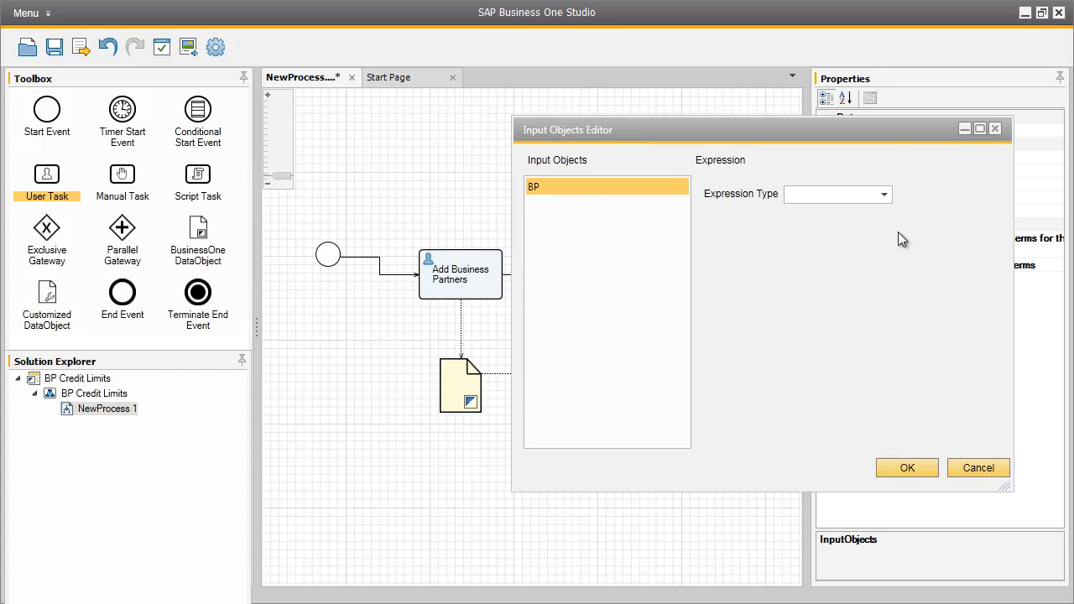
click(889, 195)
click(866, 228)
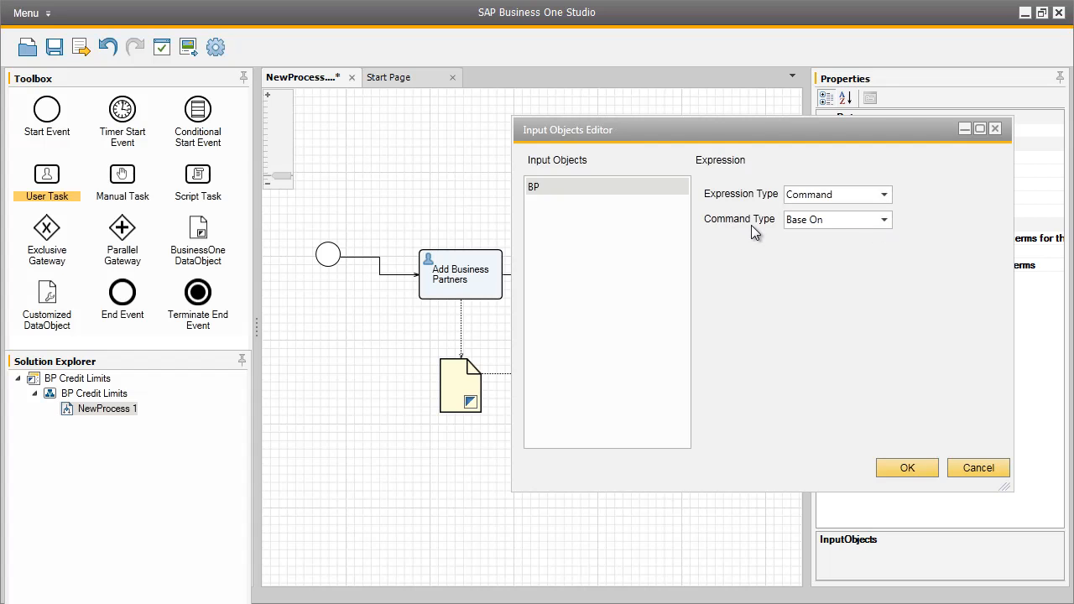
click(913, 465)
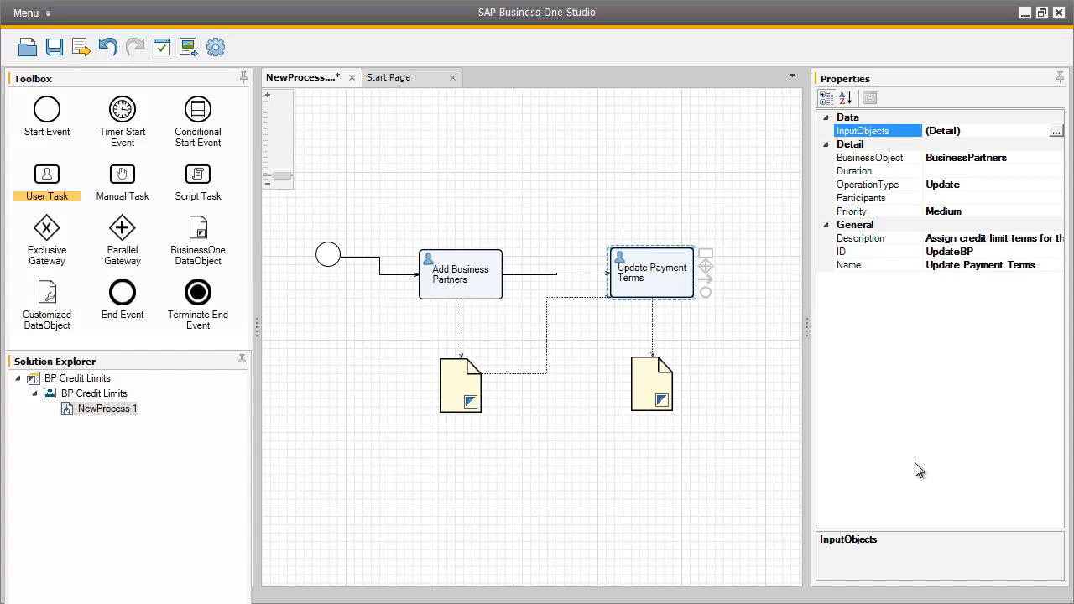
- Add the Business One user to the chosen participants of the Update Payment Terms task
click(990, 198)
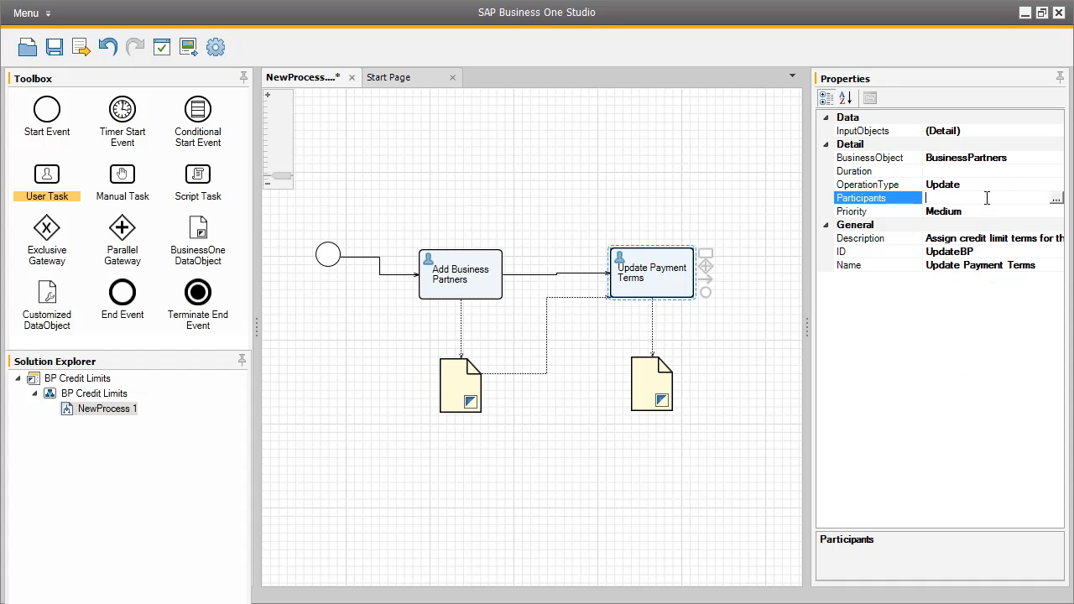
click(1055, 199)
click(709, 405)
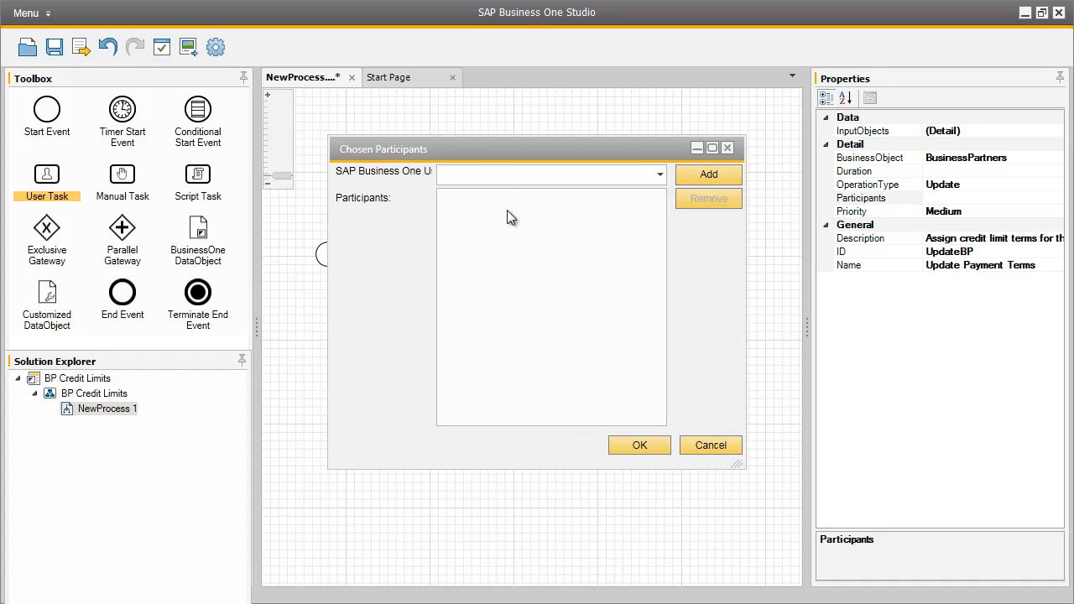
text(bill)
click(704, 174)
click(574, 200)
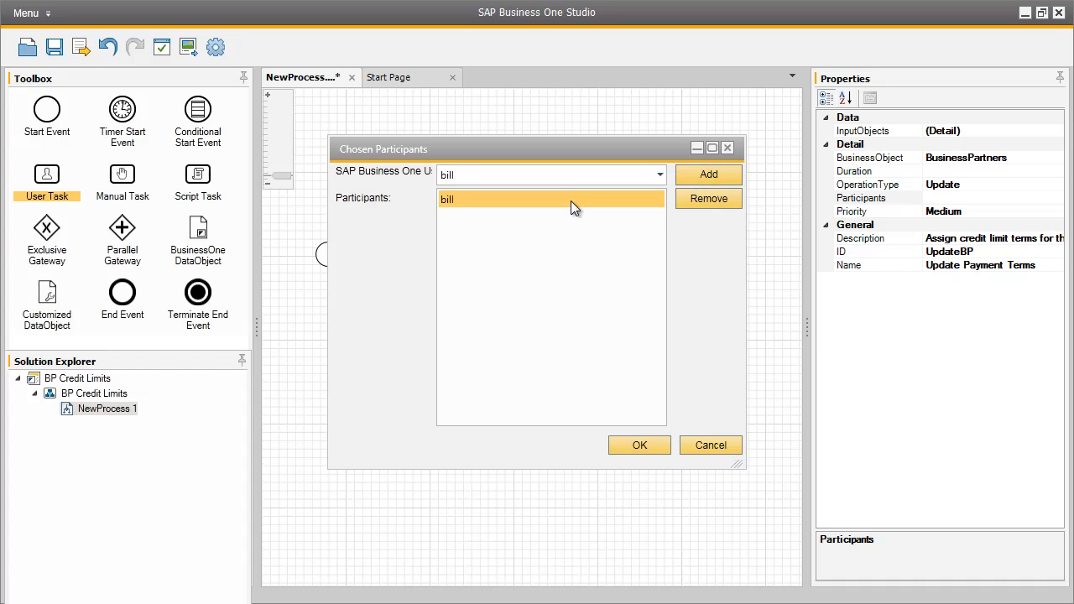
click(642, 445)
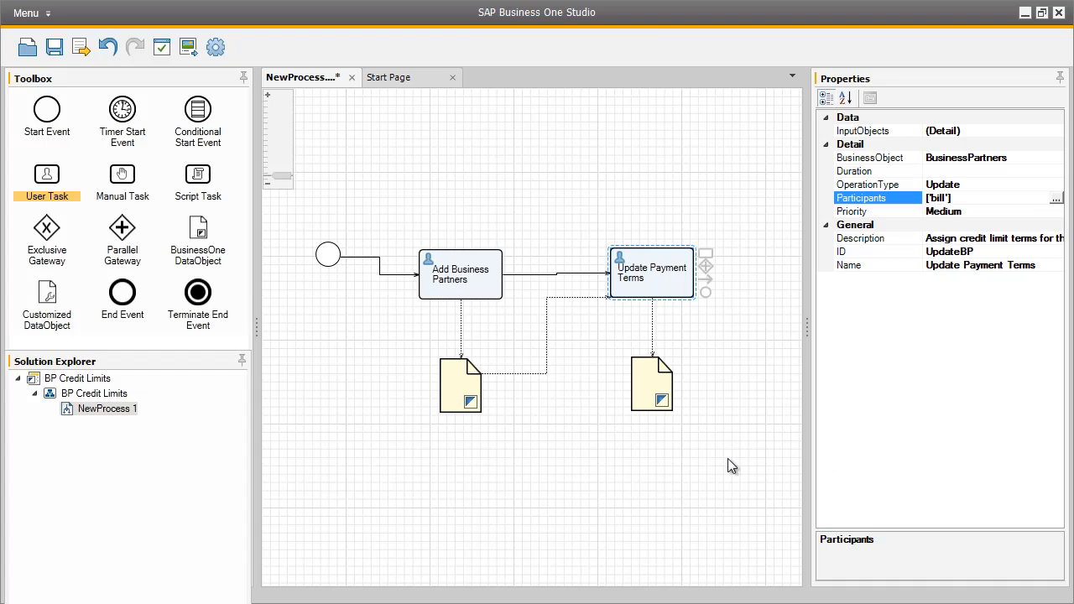
- Place an end event after Update Payment Terms, connect them, and save the process
drag(134, 295, 770, 272)
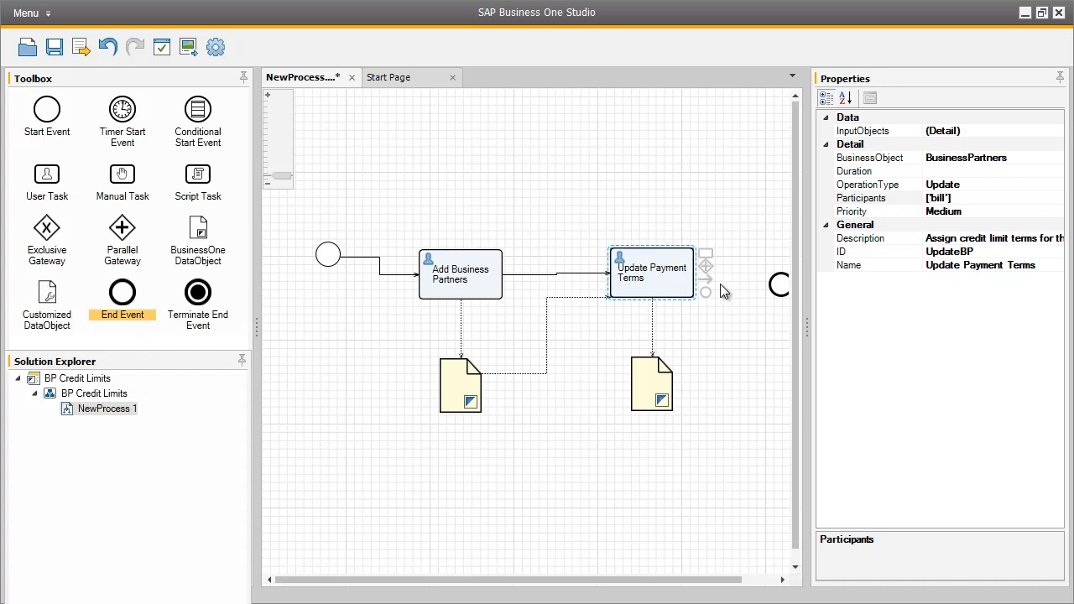
drag(709, 286, 779, 290)
click(778, 287)
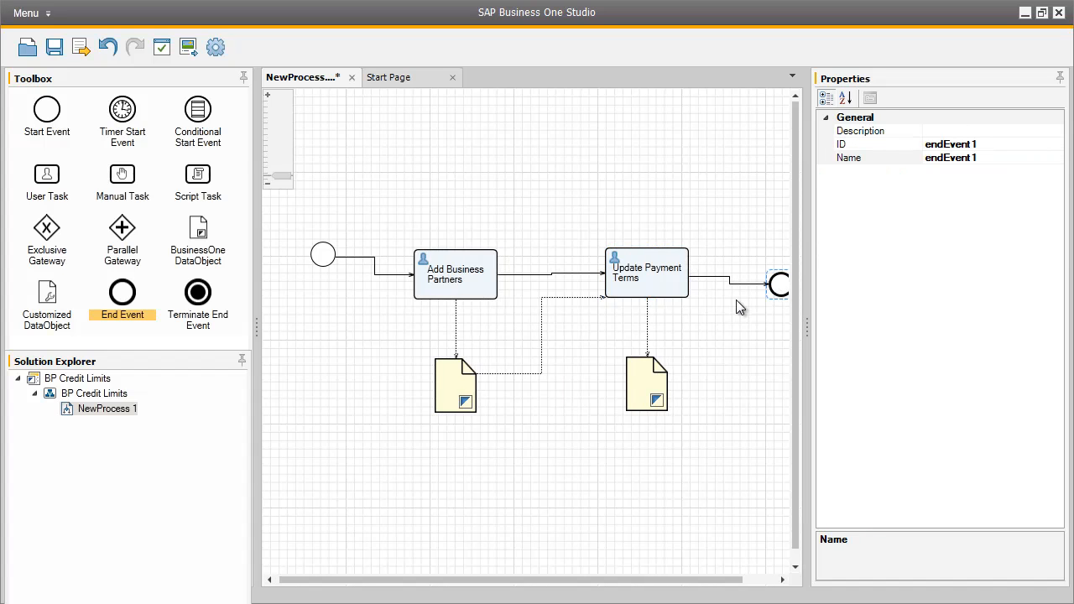
click(53, 49)
- Export the workflow to the Workflow folder as BPCreditLimits
click(80, 47)
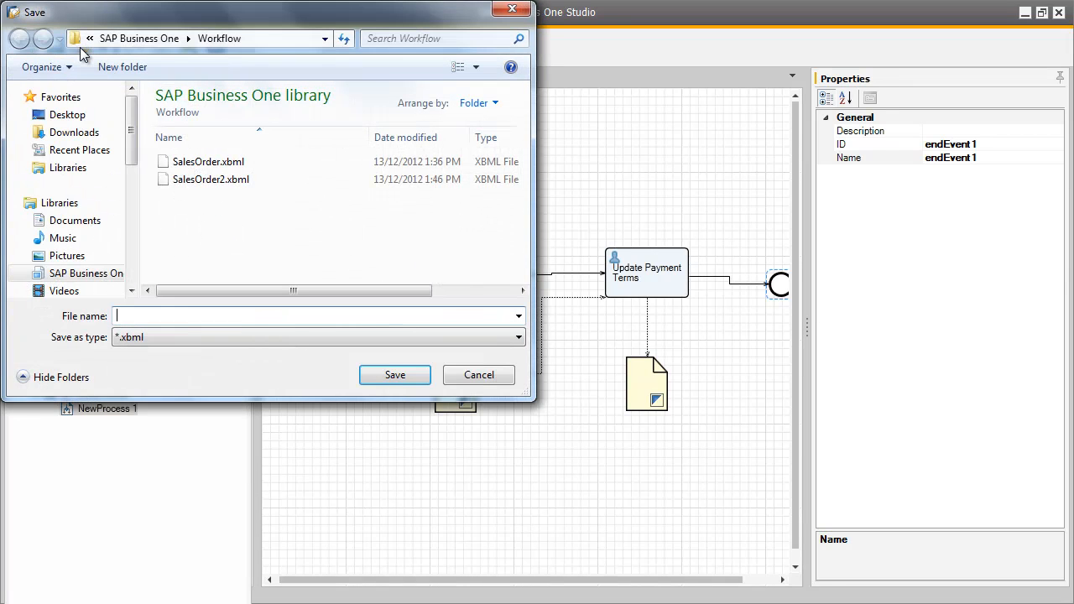
click(186, 315)
text(BP)
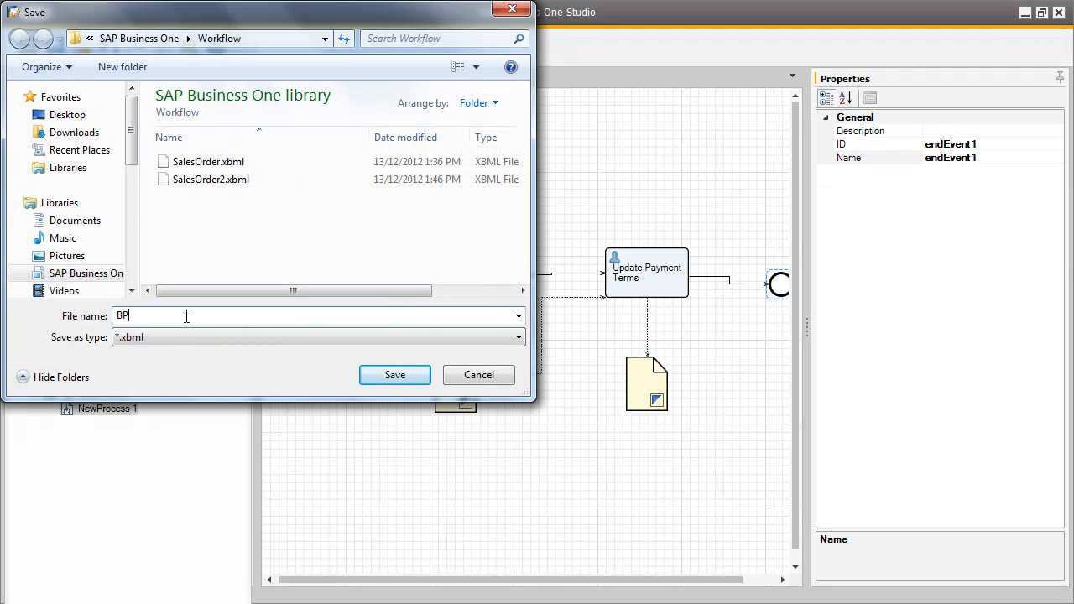
text(CreditLimits)
click(401, 378)
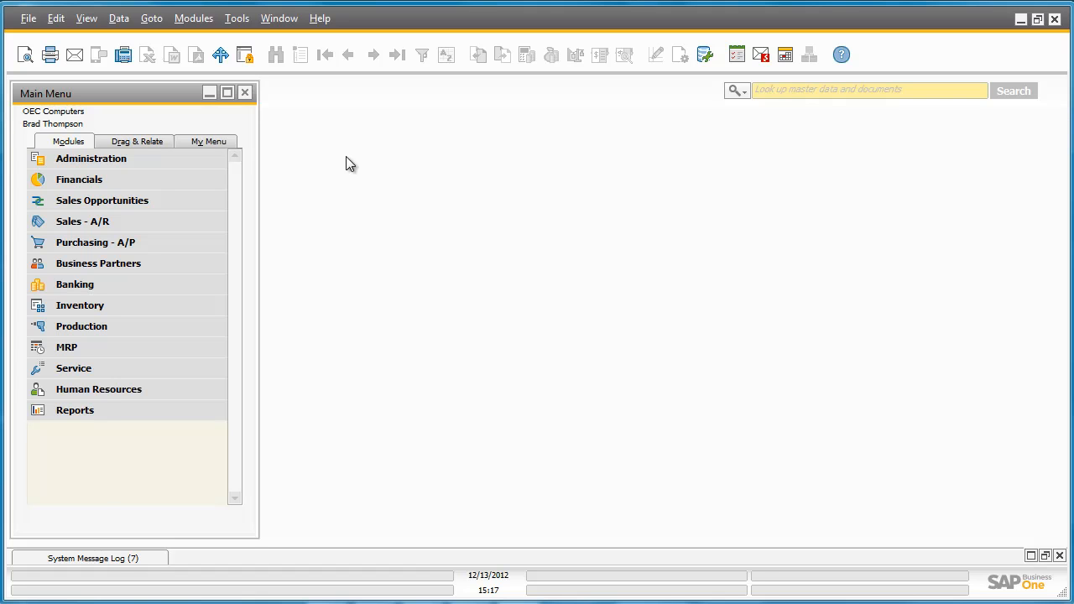
- Import BPCreditLimits.xbml from the Workflow folder into Workflow Manager under Administration
click(200, 158)
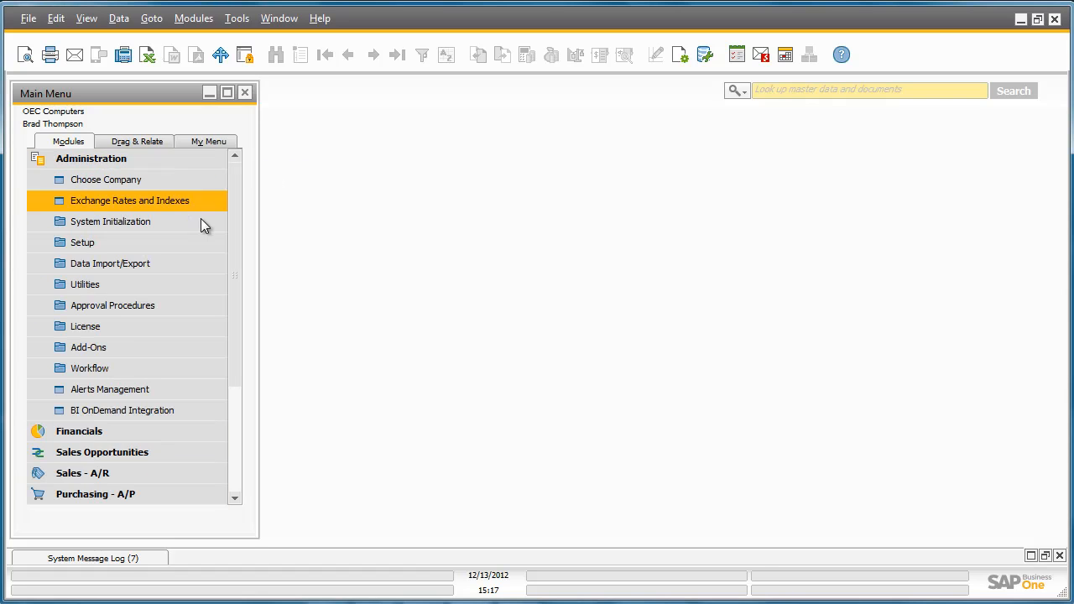
click(199, 370)
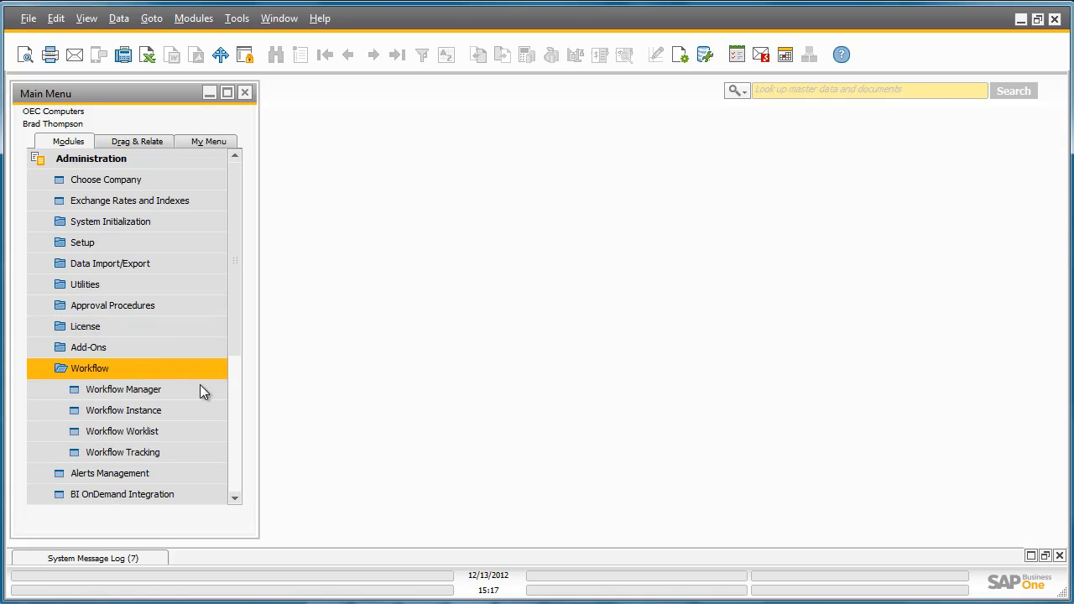
click(201, 388)
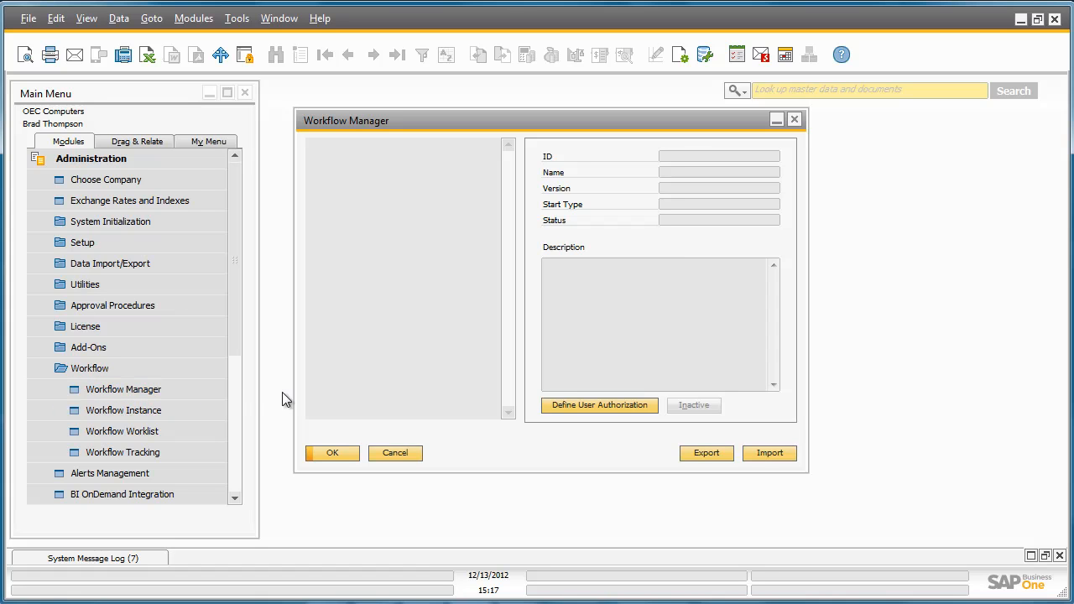
click(763, 453)
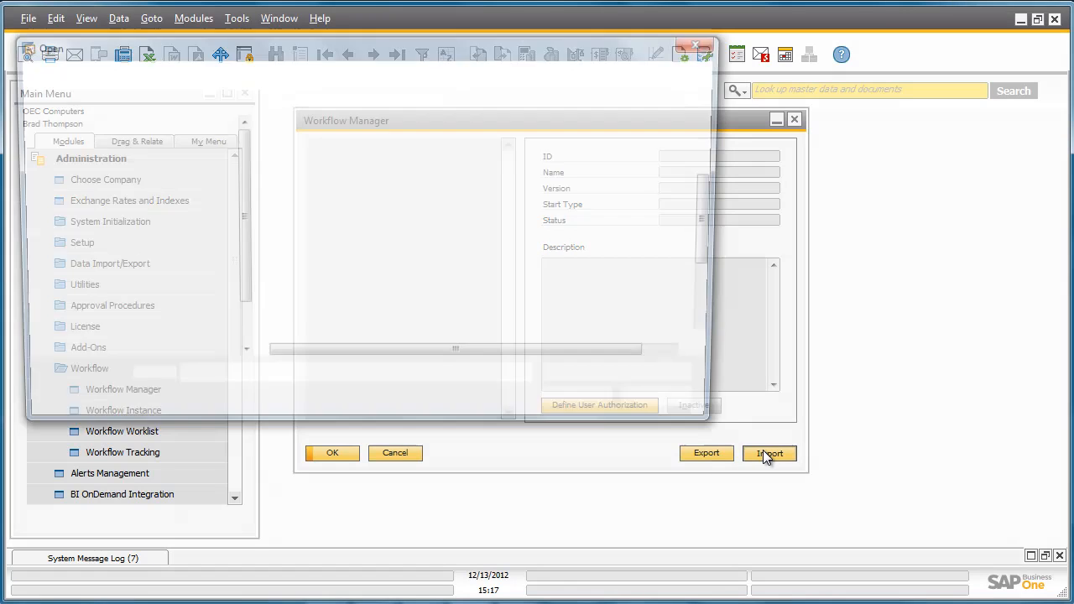
drag(716, 252, 724, 317)
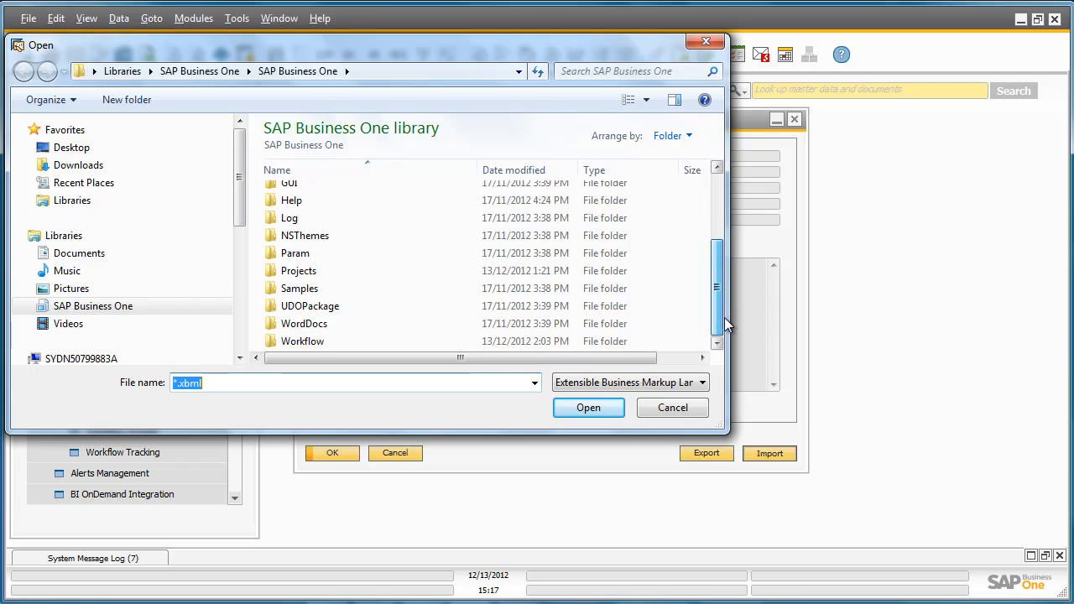
double_click(423, 343)
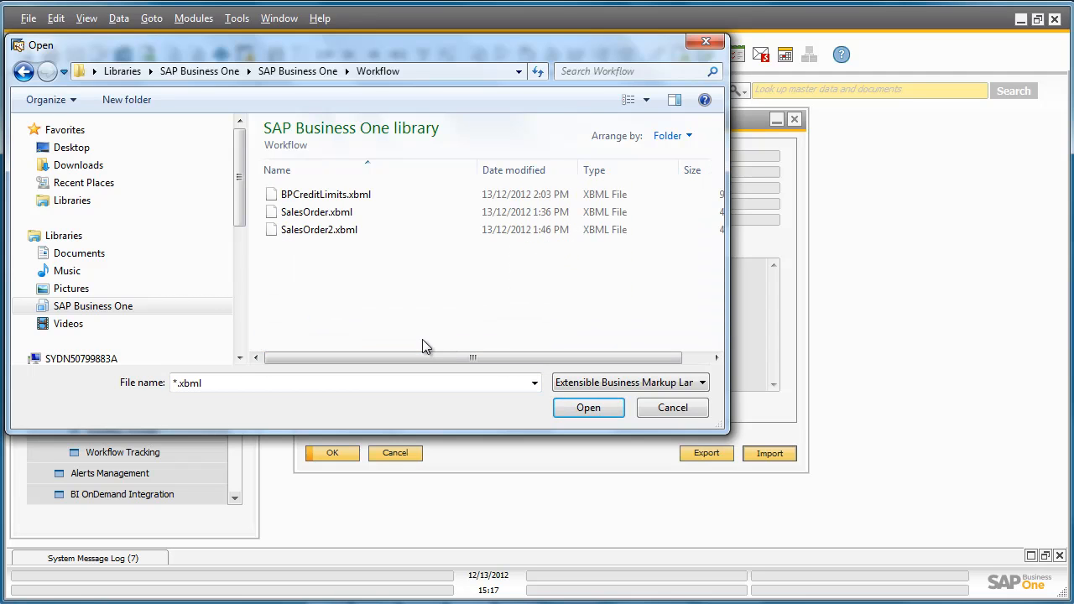
double_click(340, 201)
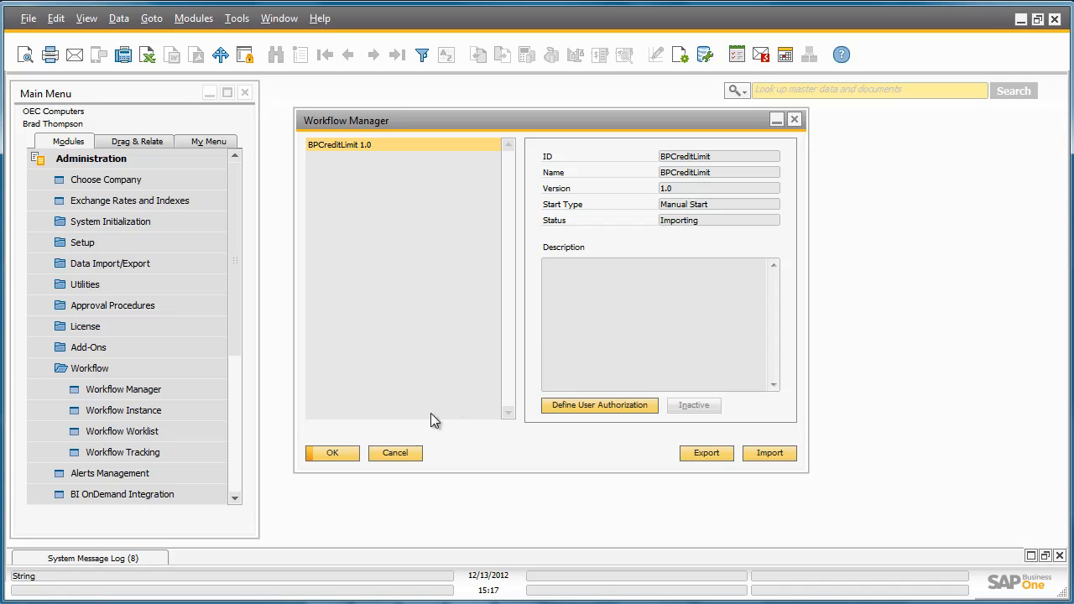
- Reopen Workflow Manager, activate BPCreditLimit 1.0, and close the window
click(345, 453)
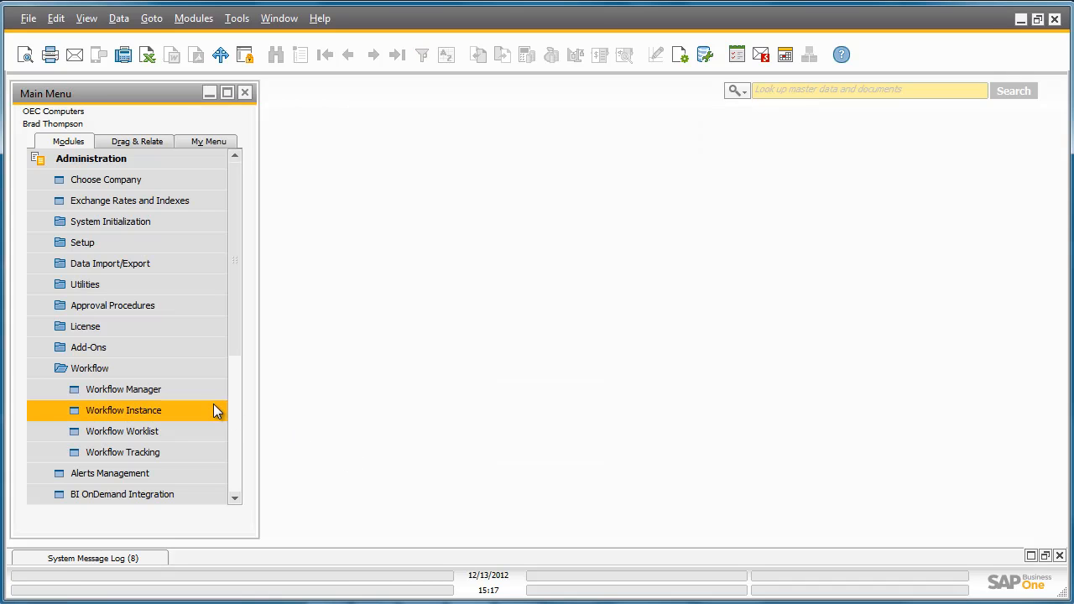
click(199, 390)
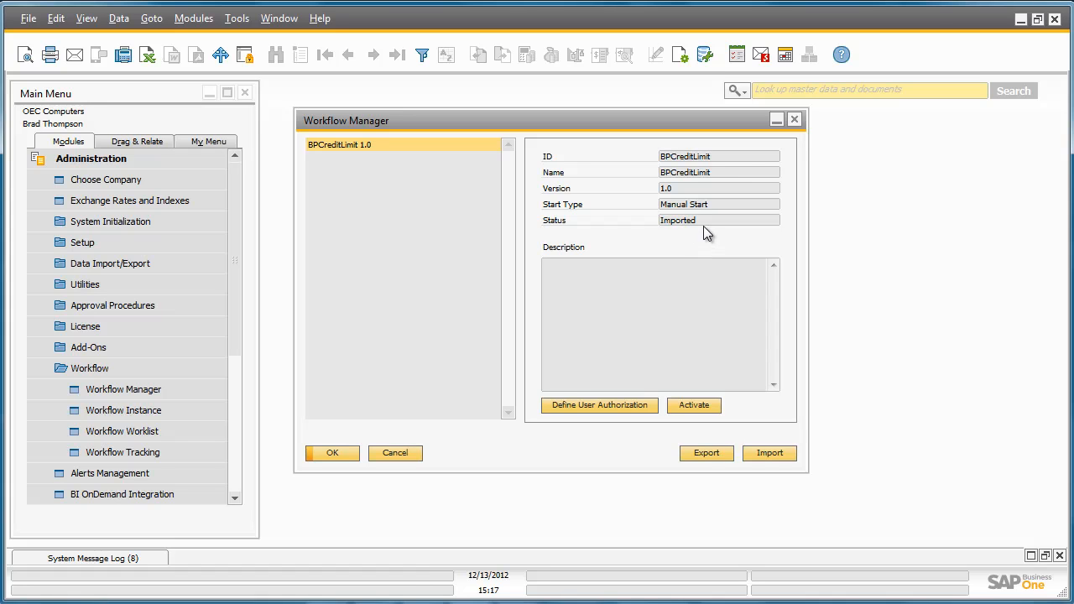
click(702, 405)
click(341, 453)
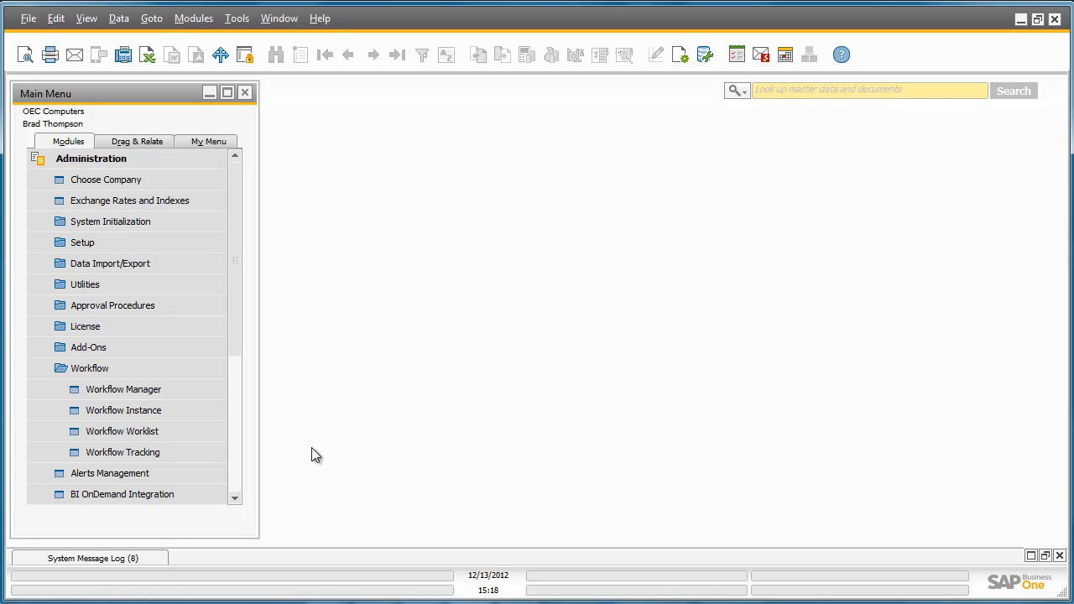
- Start a new instance of the BPCreditLimit 1.0 template with Action > Start
click(202, 416)
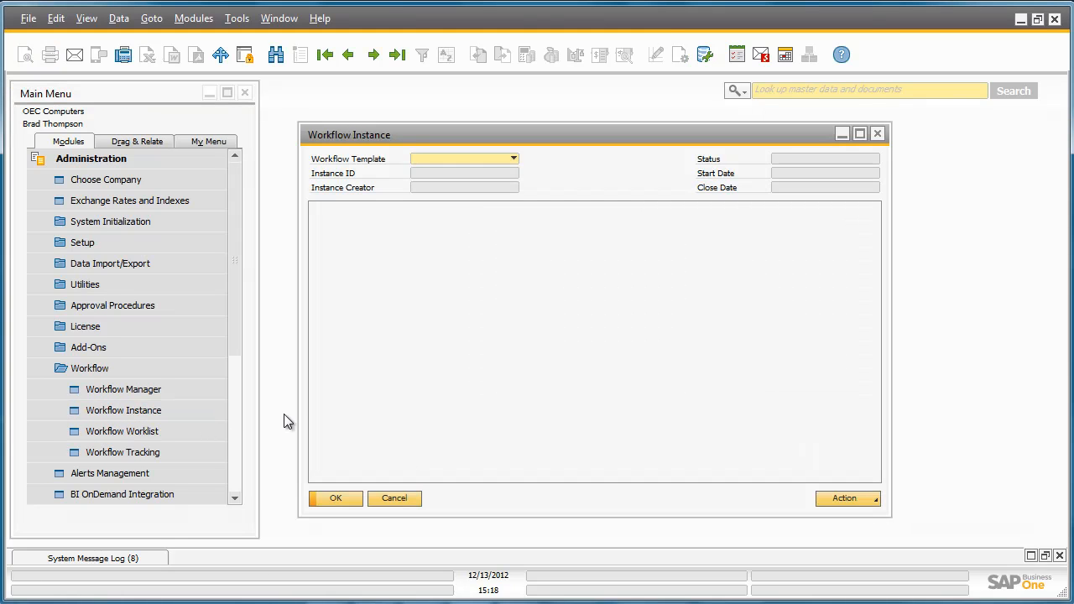
click(512, 158)
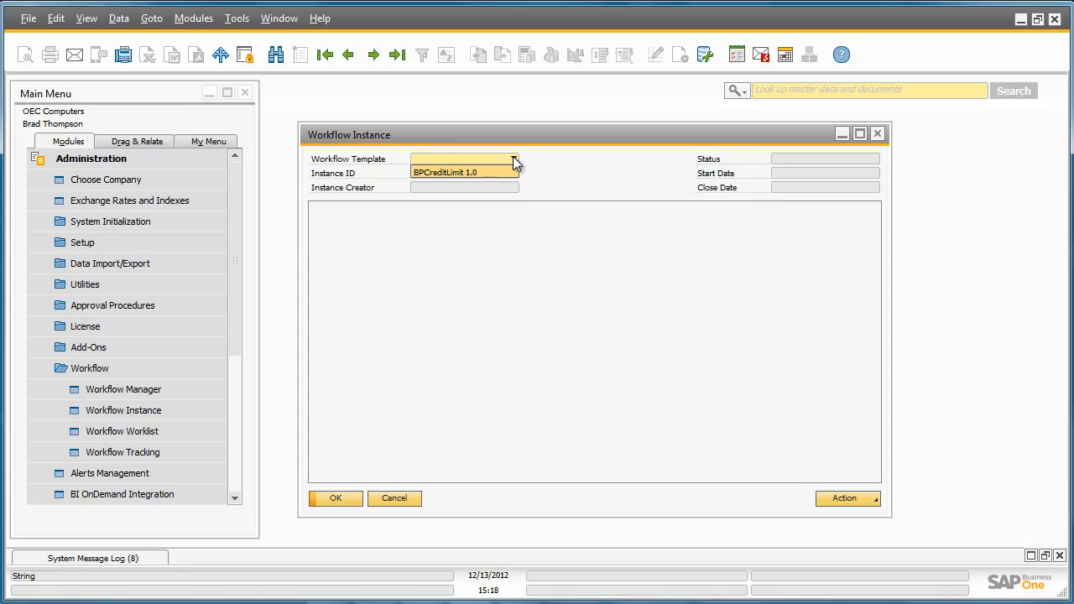
click(507, 173)
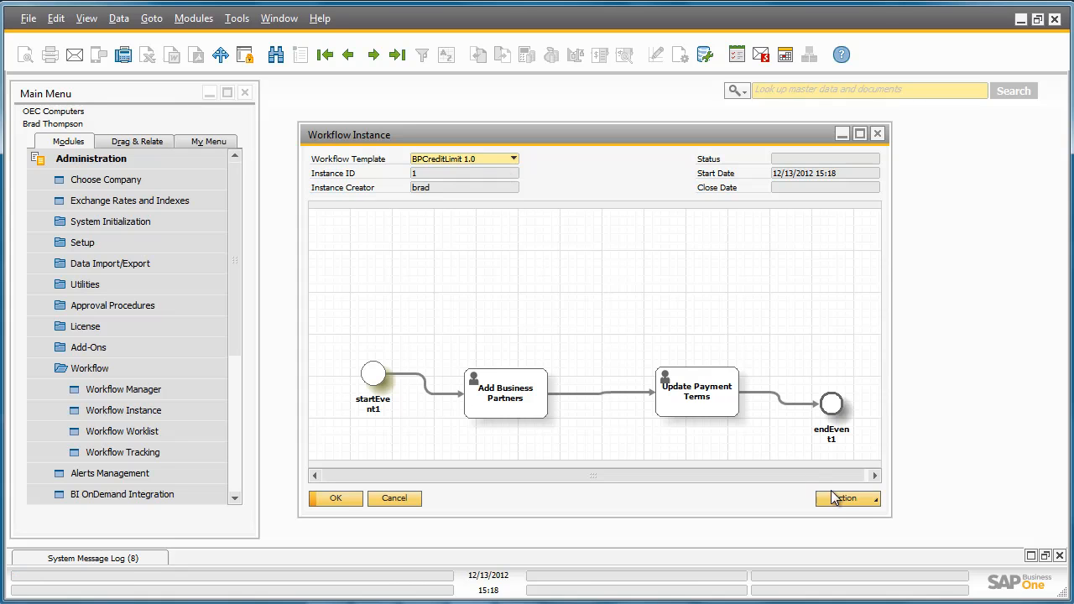
click(854, 498)
click(856, 511)
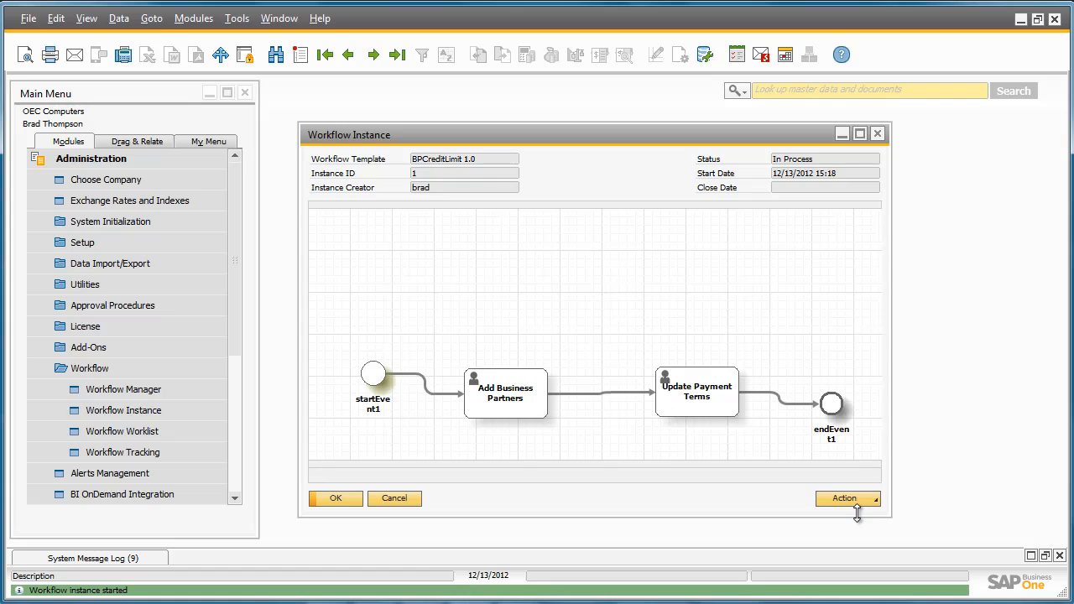
click(339, 500)
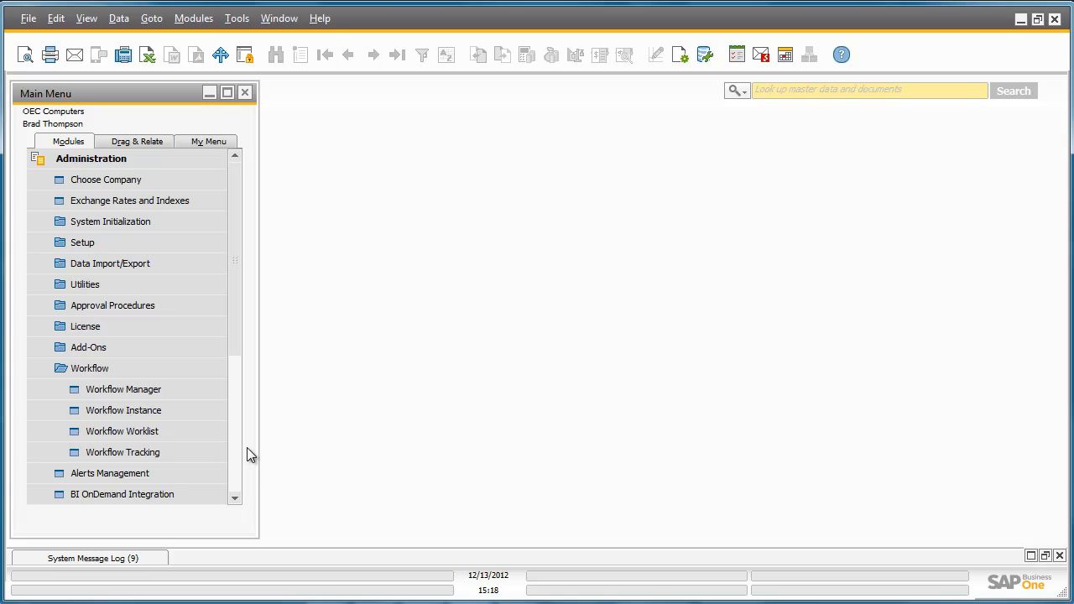
click(215, 431)
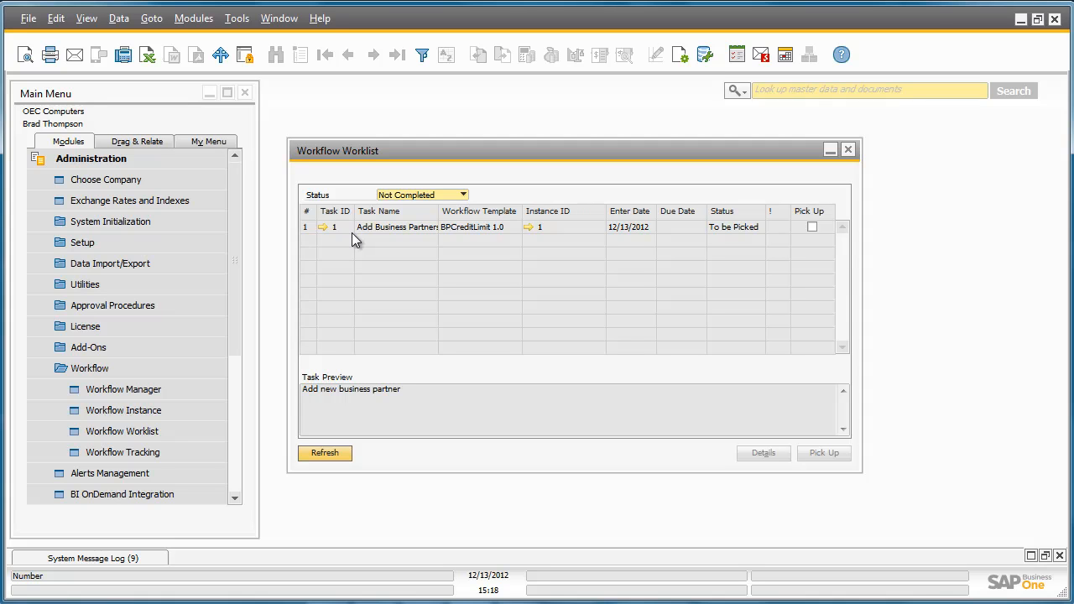
- Pick up task 1, Add Business Partners, from the worklist and open its Task Details
click(812, 227)
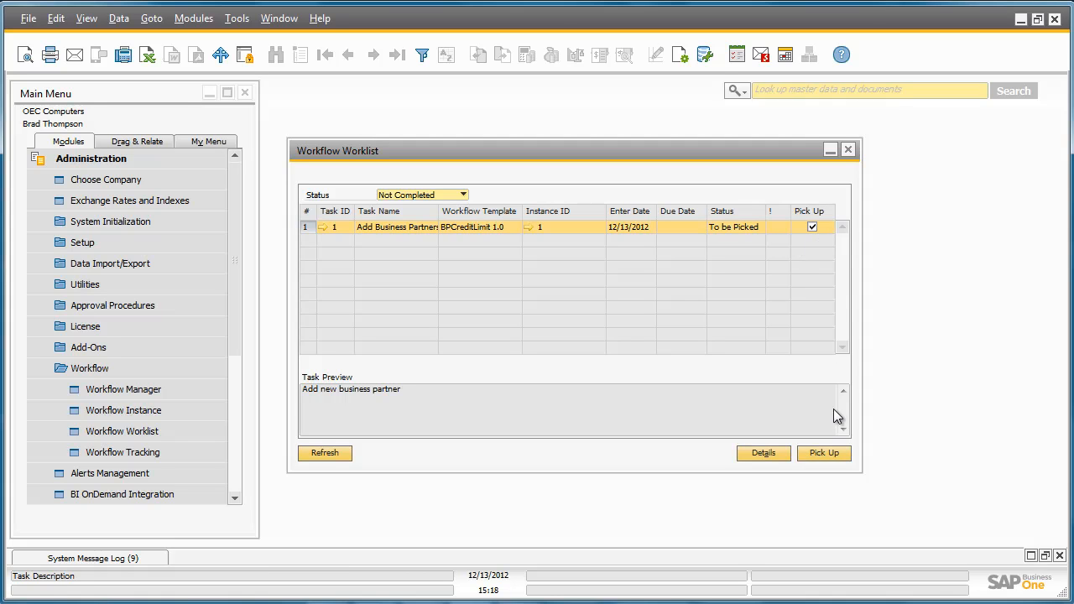
click(835, 452)
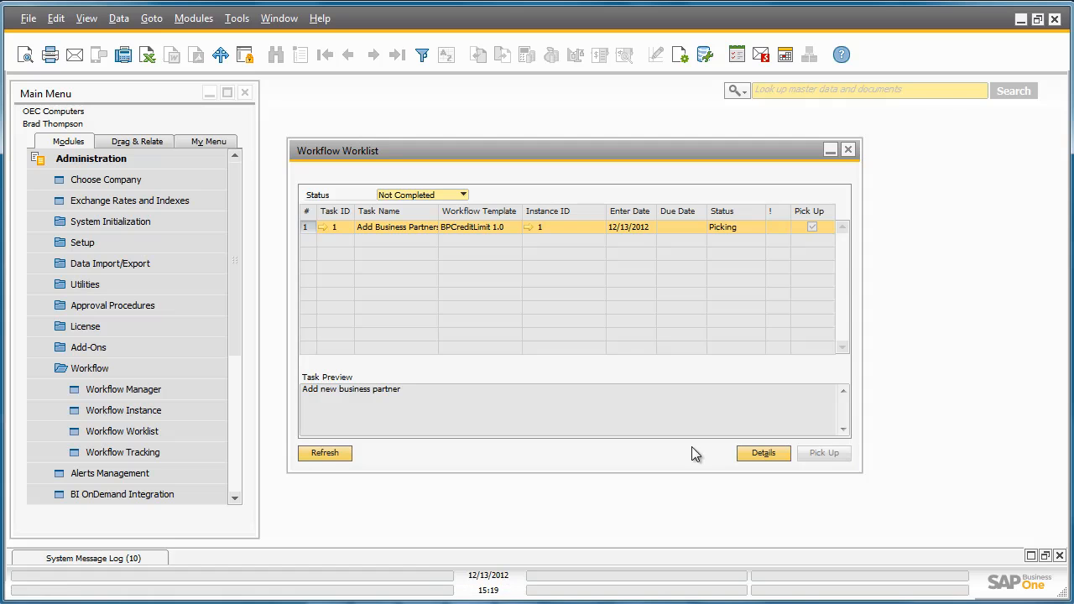
click(323, 227)
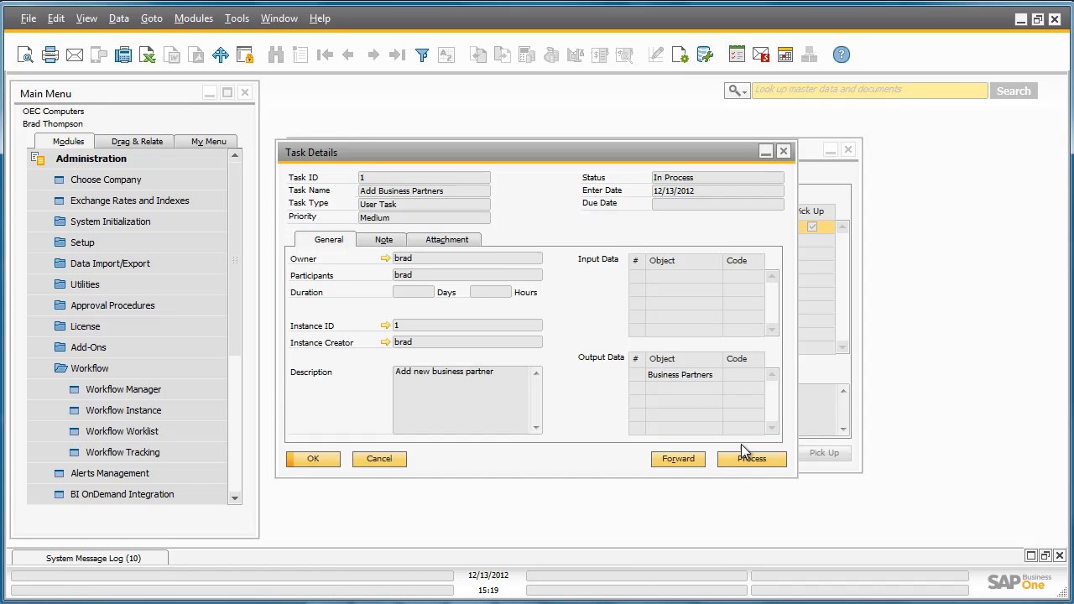
- Process the task by adding a new Vendor business partner with its code and name
click(766, 456)
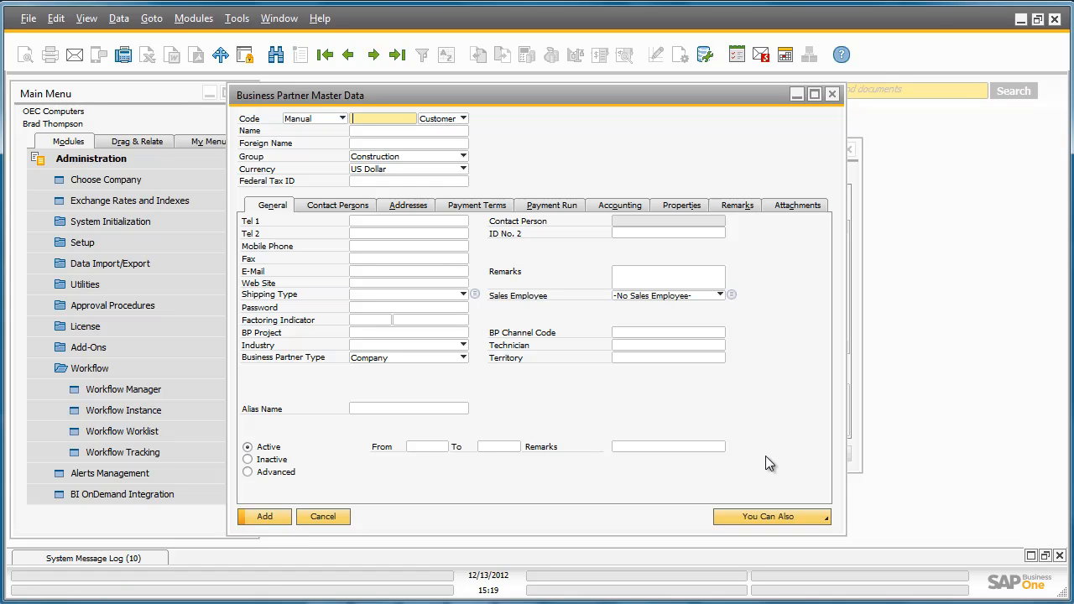
text(T00001)
key(Tab)
key(v)
click(374, 131)
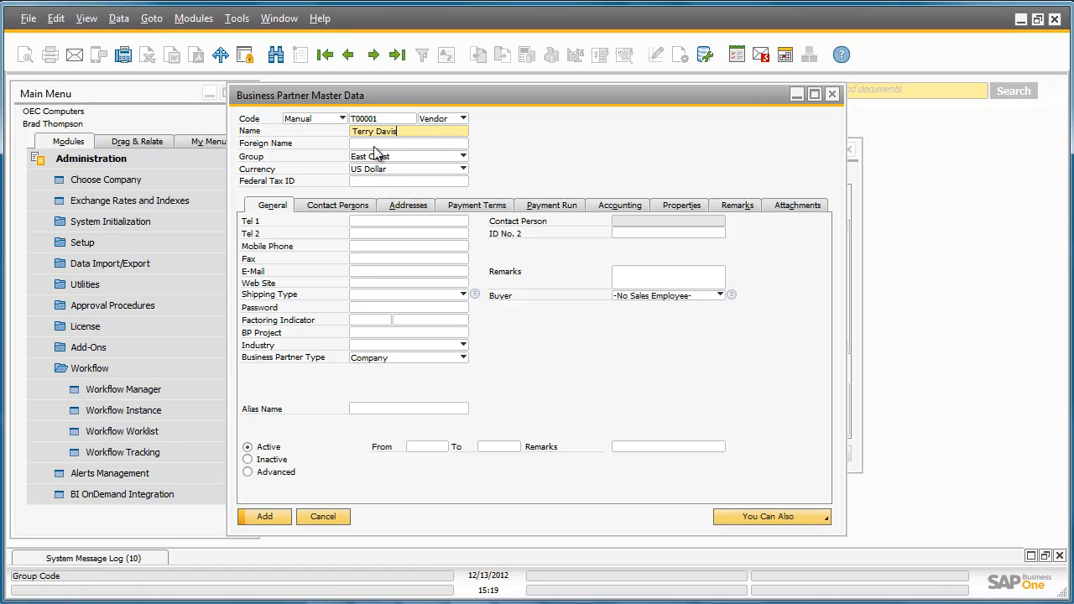
click(278, 516)
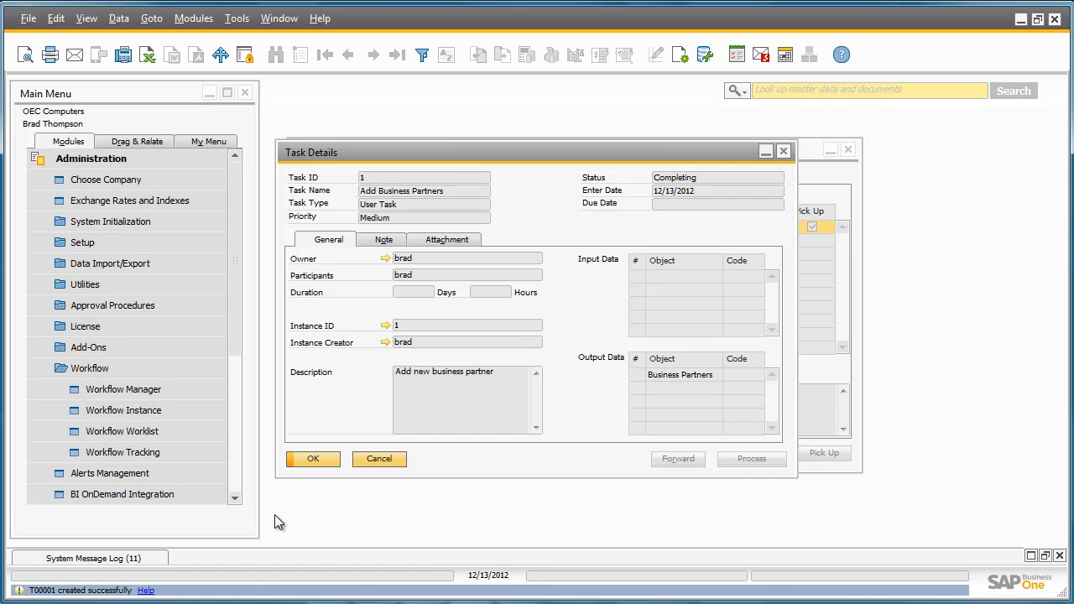
- Close the task details, refresh the worklist, and reopen Workflow Worklist from Administration > Workflow
click(322, 459)
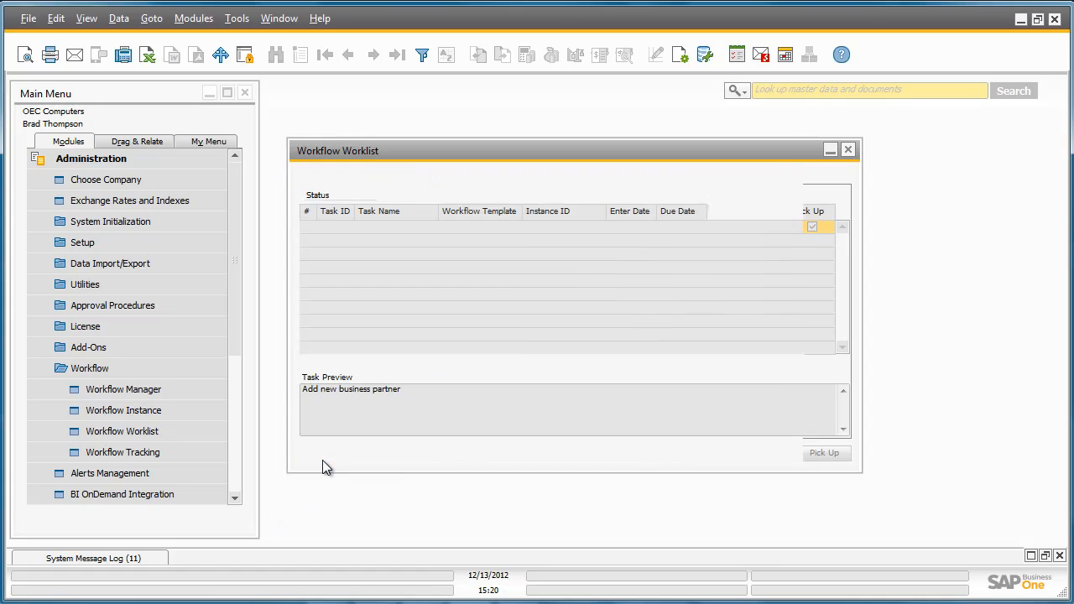
click(334, 454)
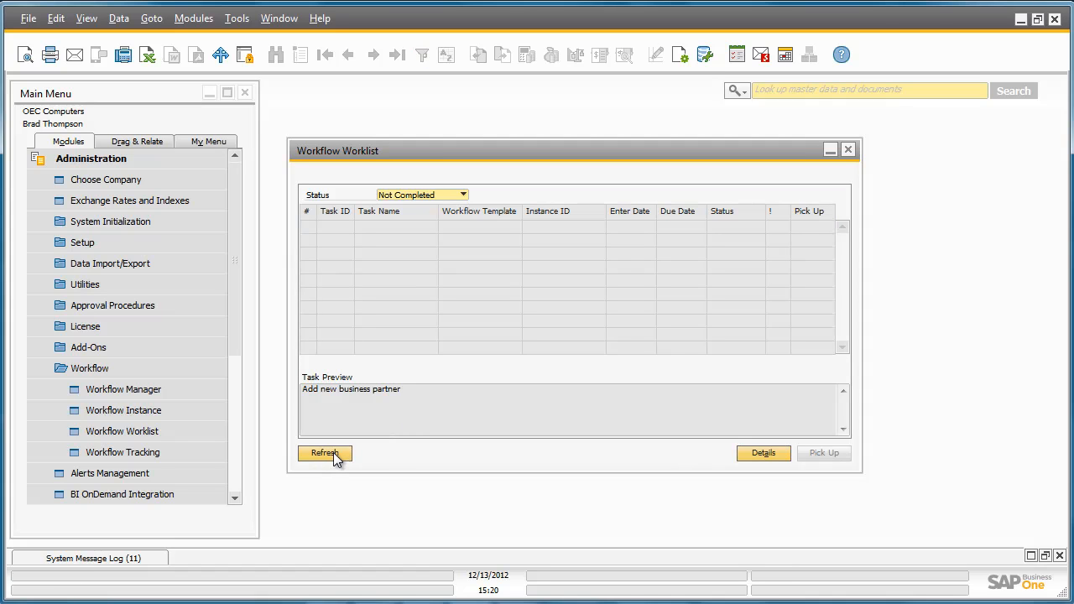
click(334, 454)
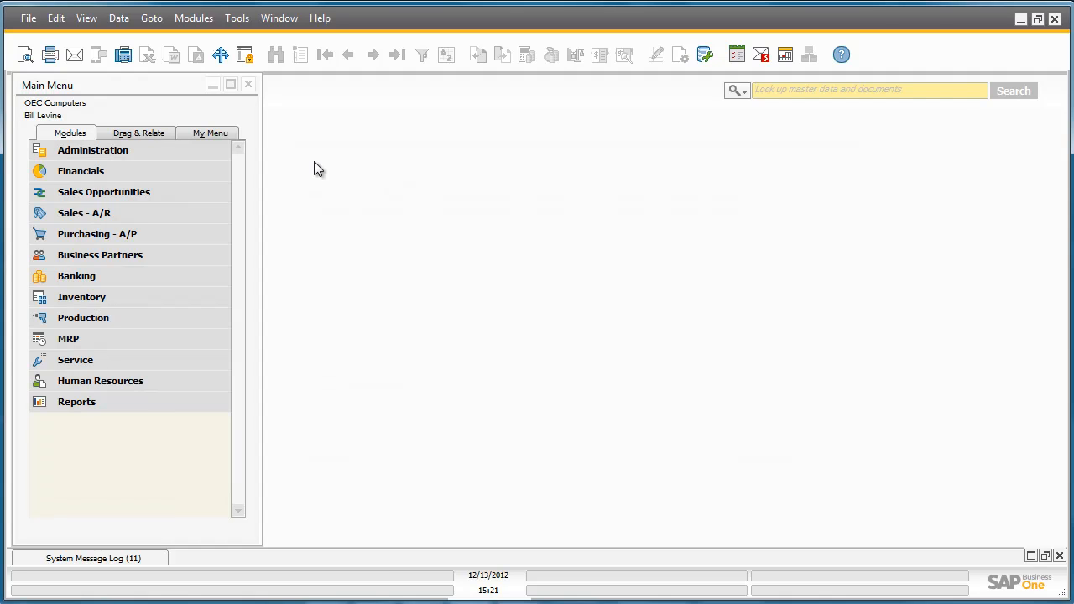
click(211, 147)
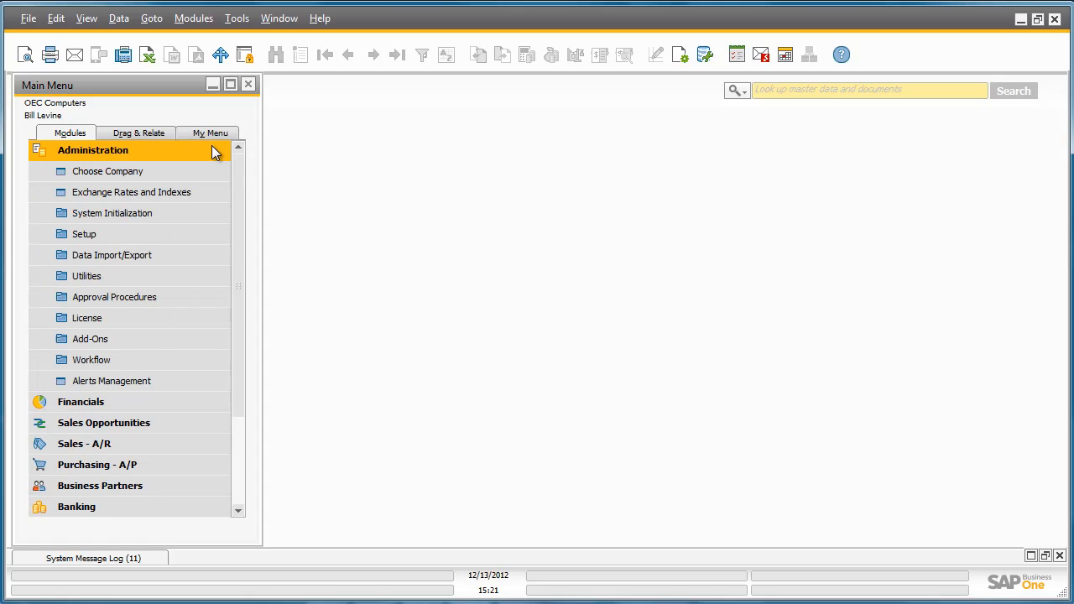
click(200, 362)
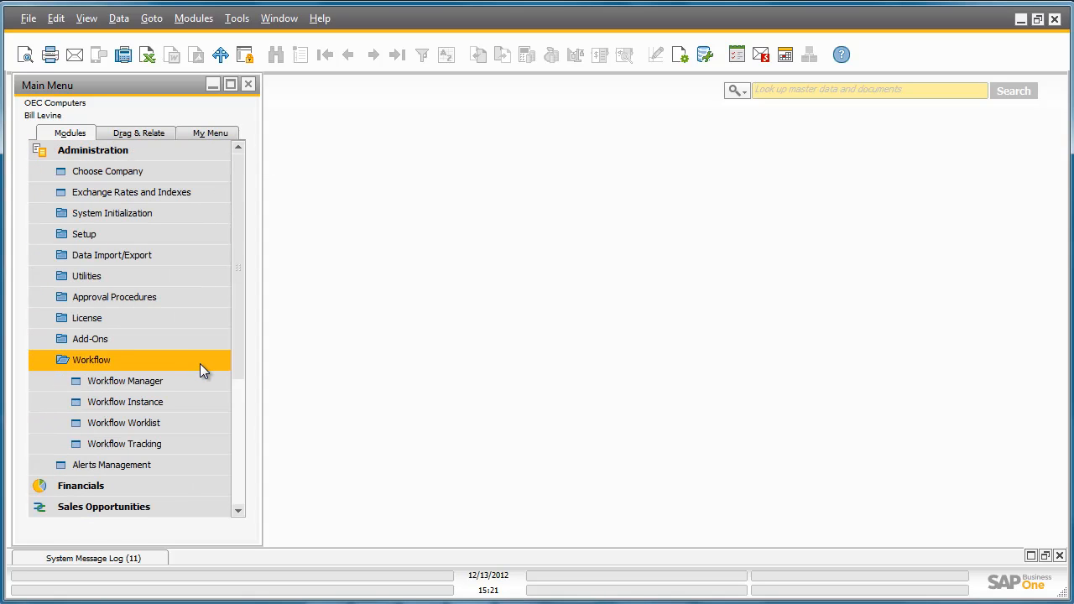
click(205, 424)
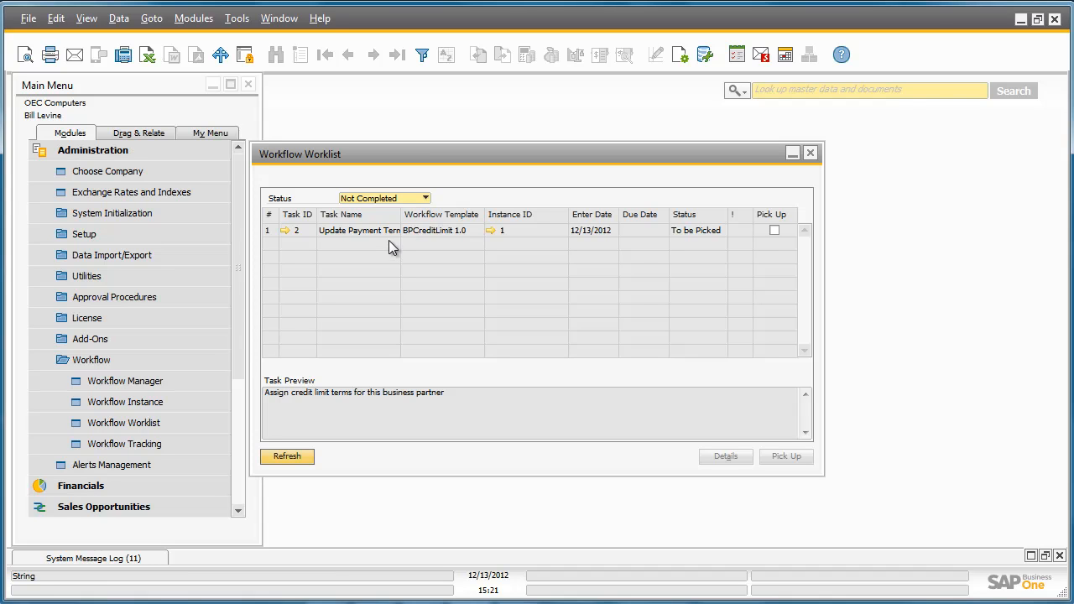
- Pick up task 2, Update Payment Terms, and open its Task Details
click(773, 230)
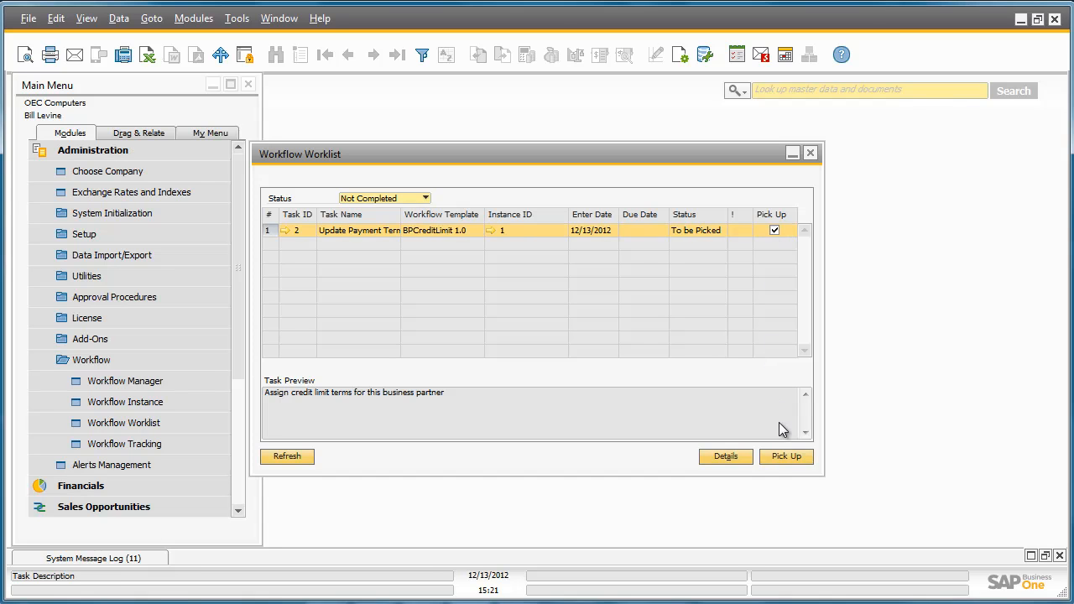
click(789, 457)
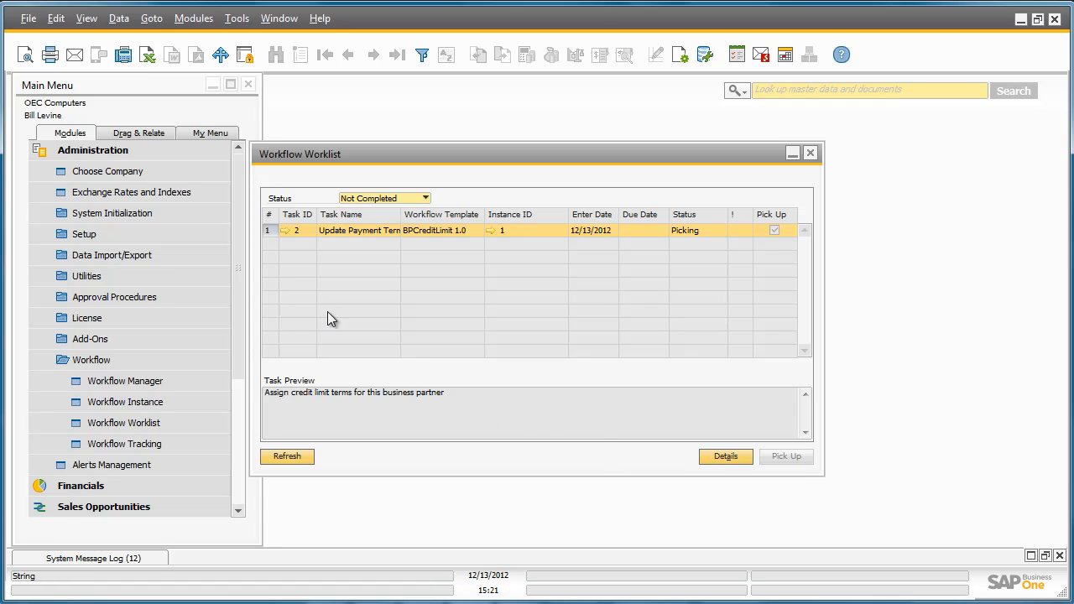
click(283, 232)
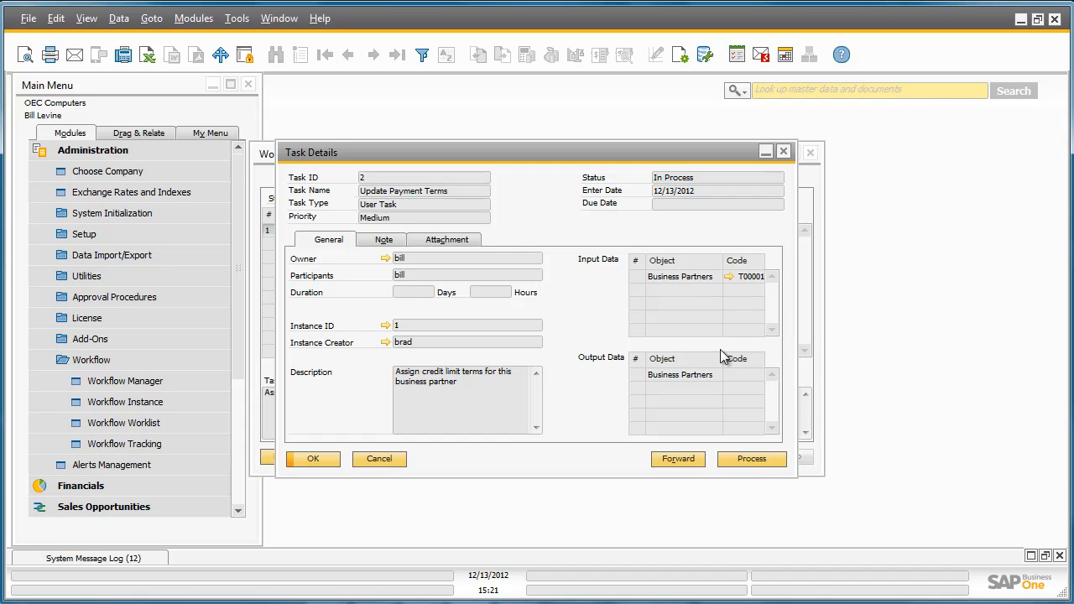
- Set the vendor's Credit Limit to 10000 on the Payment Terms tab and update the record
click(752, 459)
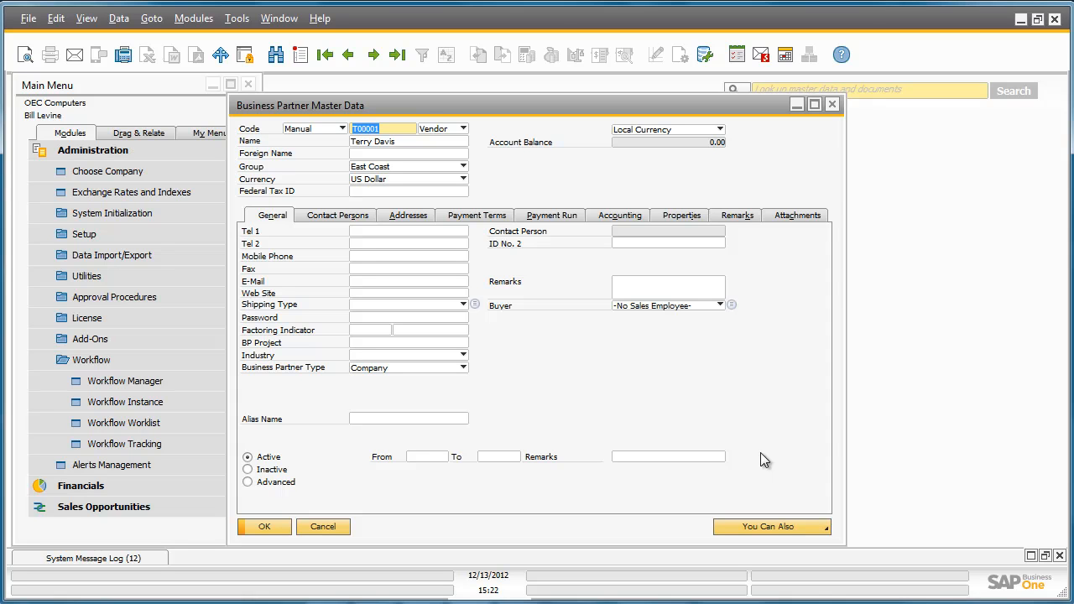
click(487, 219)
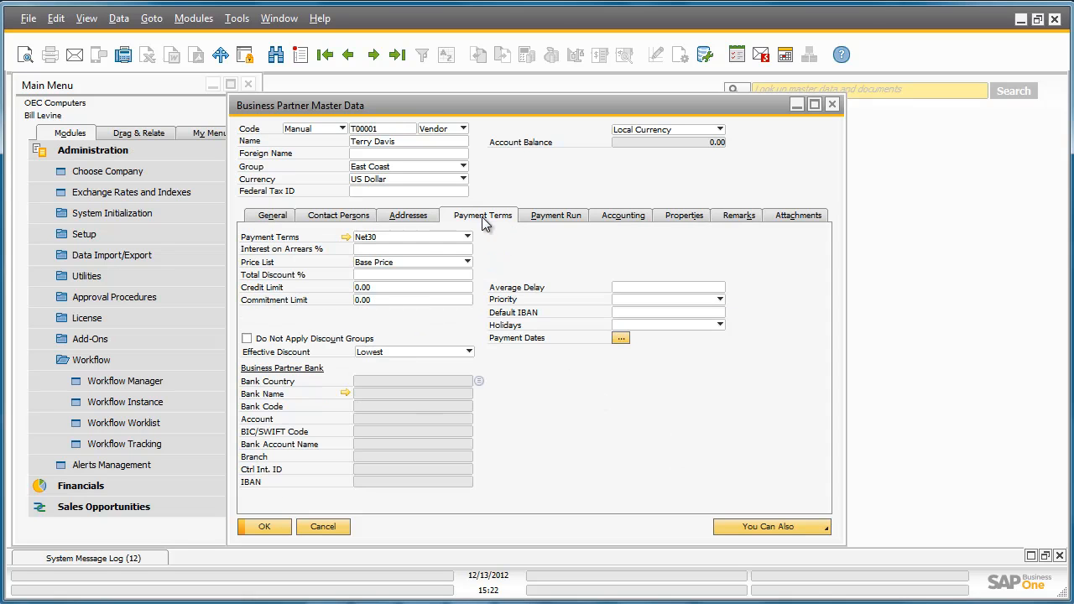
click(396, 287)
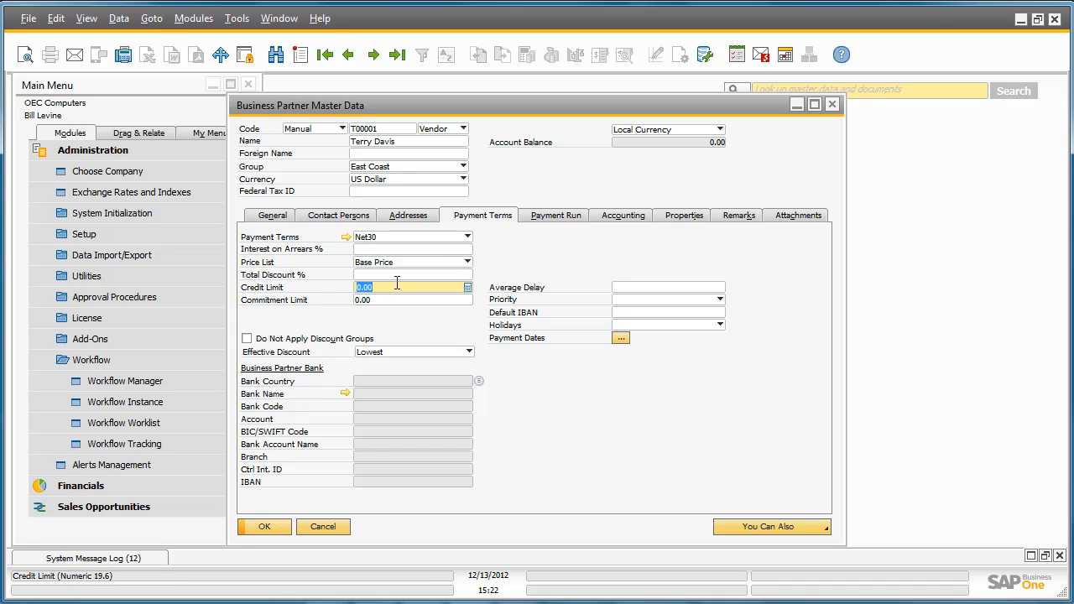
text(10000)
key(Tab)
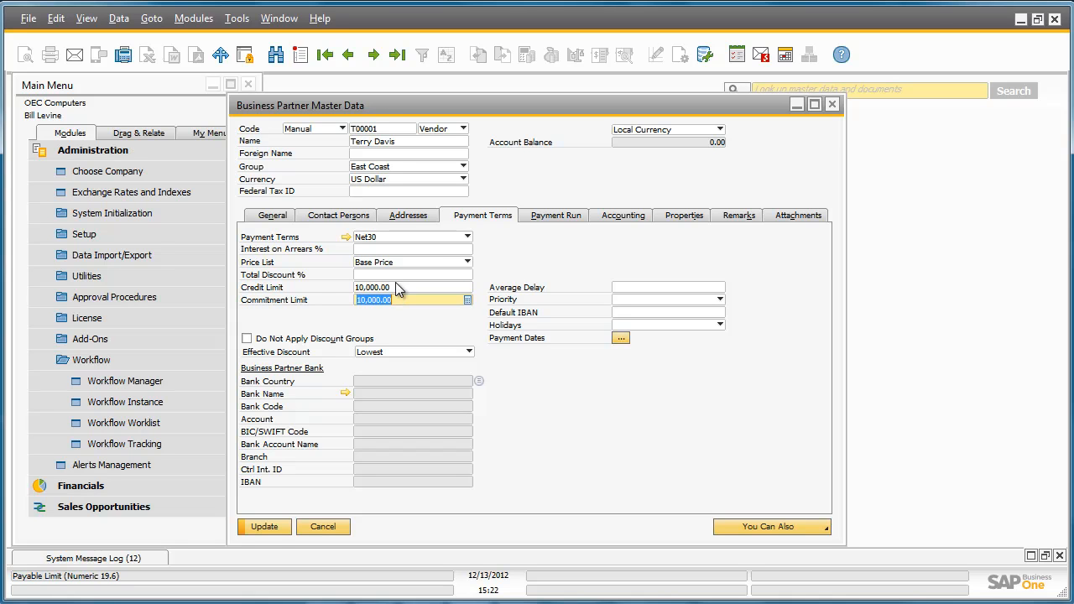
click(273, 529)
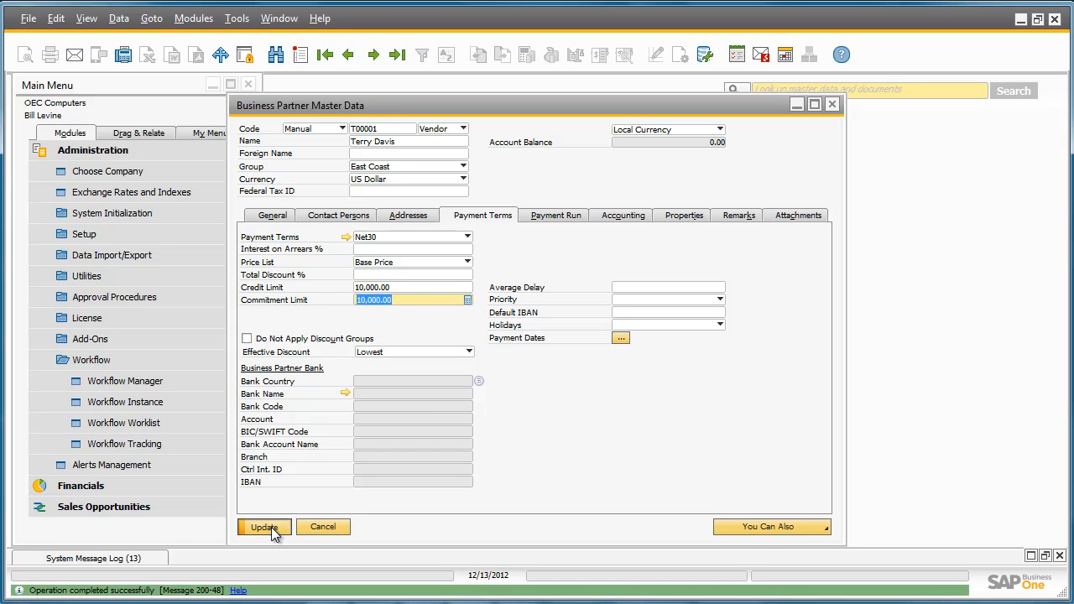
click(273, 527)
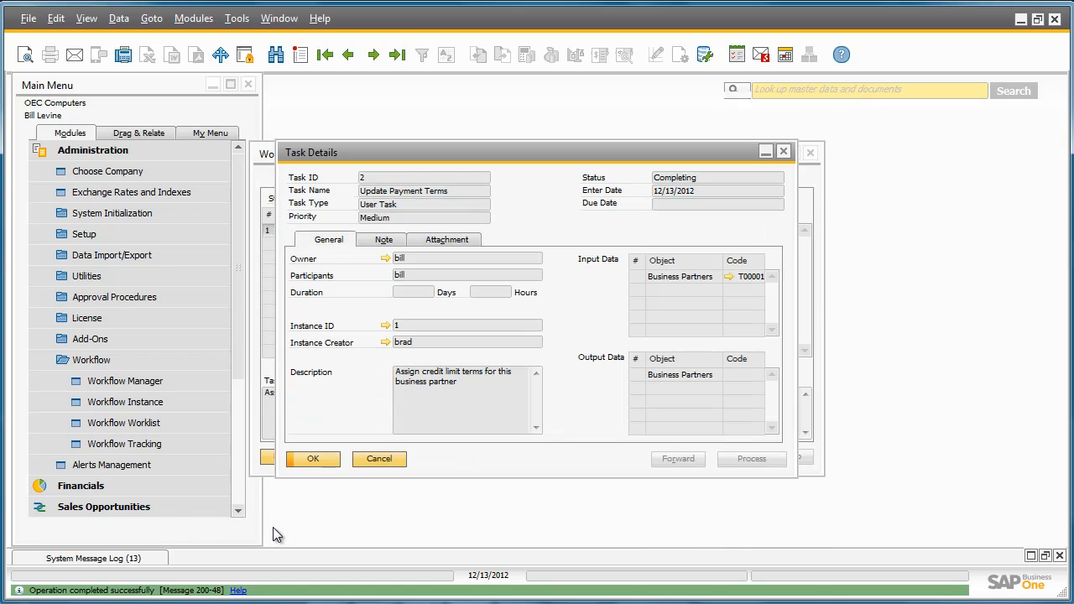
- Confirm the completed Task Details and refresh the Workflow Worklist so no Not Completed tasks remain
click(313, 459)
click(295, 464)
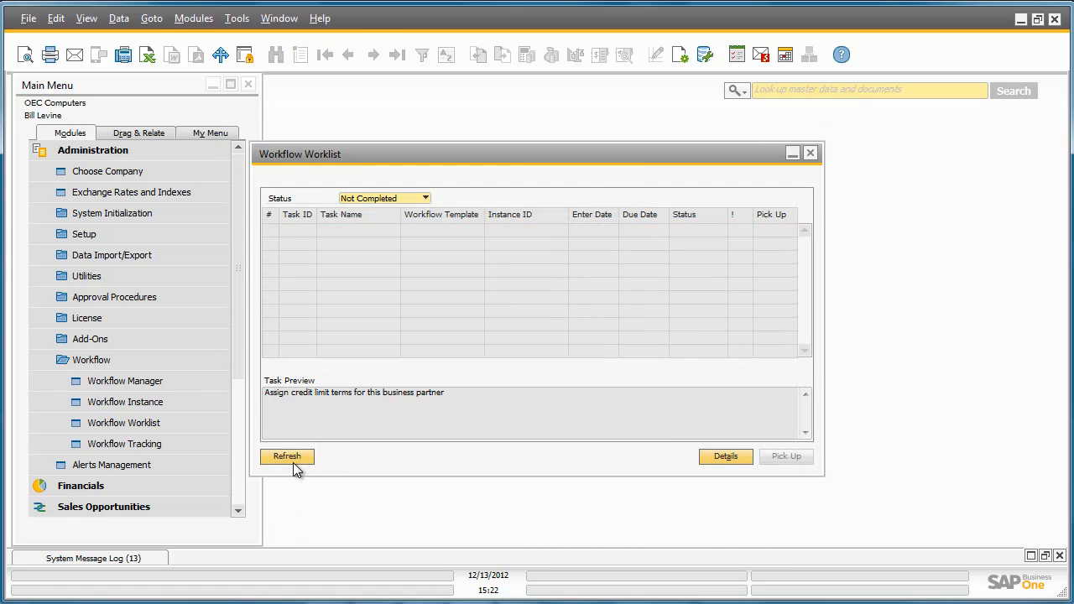